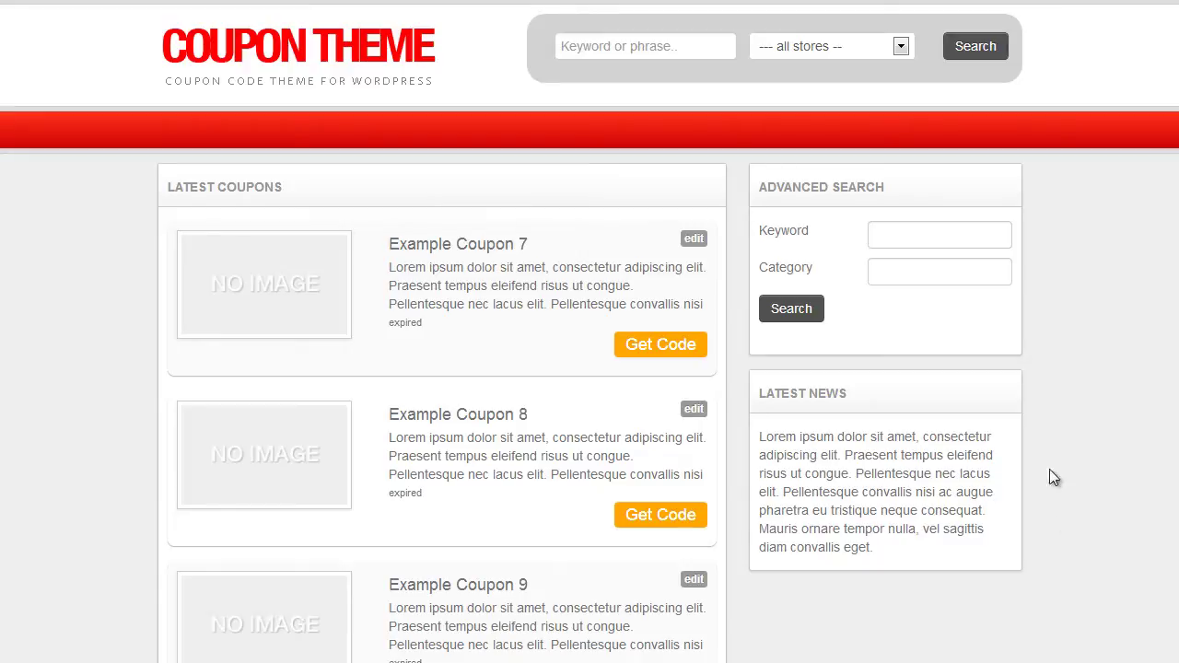
# Step: Select all nine example coupons in Coupon Manager and move them to the Trash
pyautogui.scroll(-2, 1002, 410)
pyautogui.scroll(-3, 526, 258)
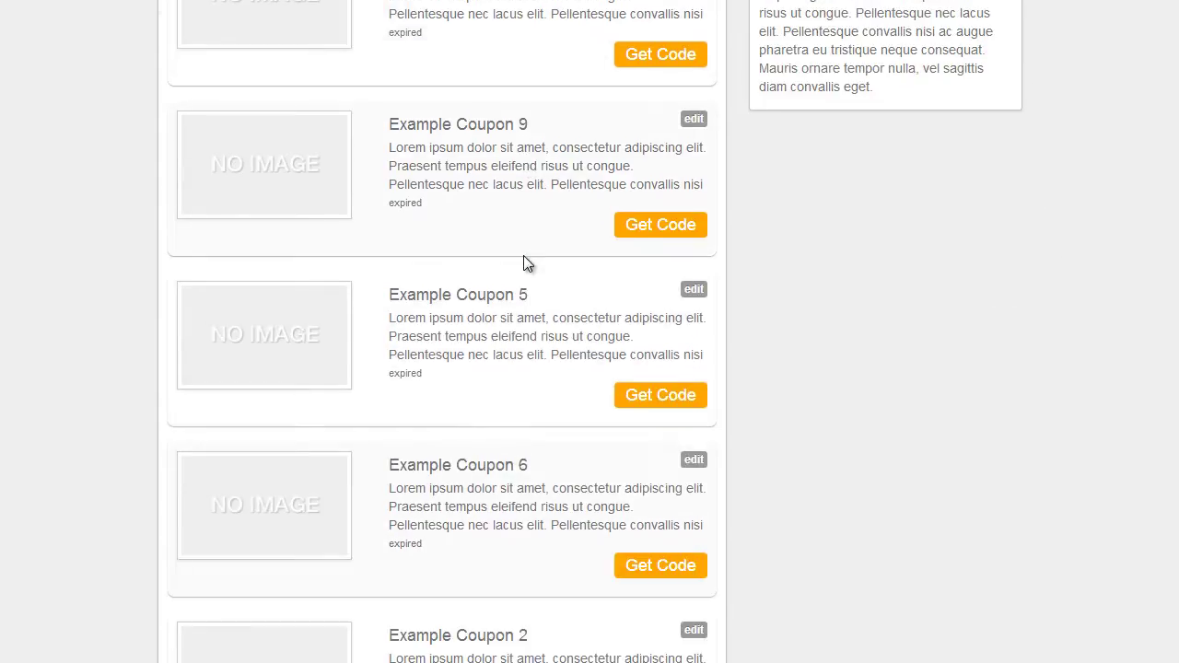
pyautogui.scroll(-5, 523, 263)
pyautogui.scroll(10, 523, 264)
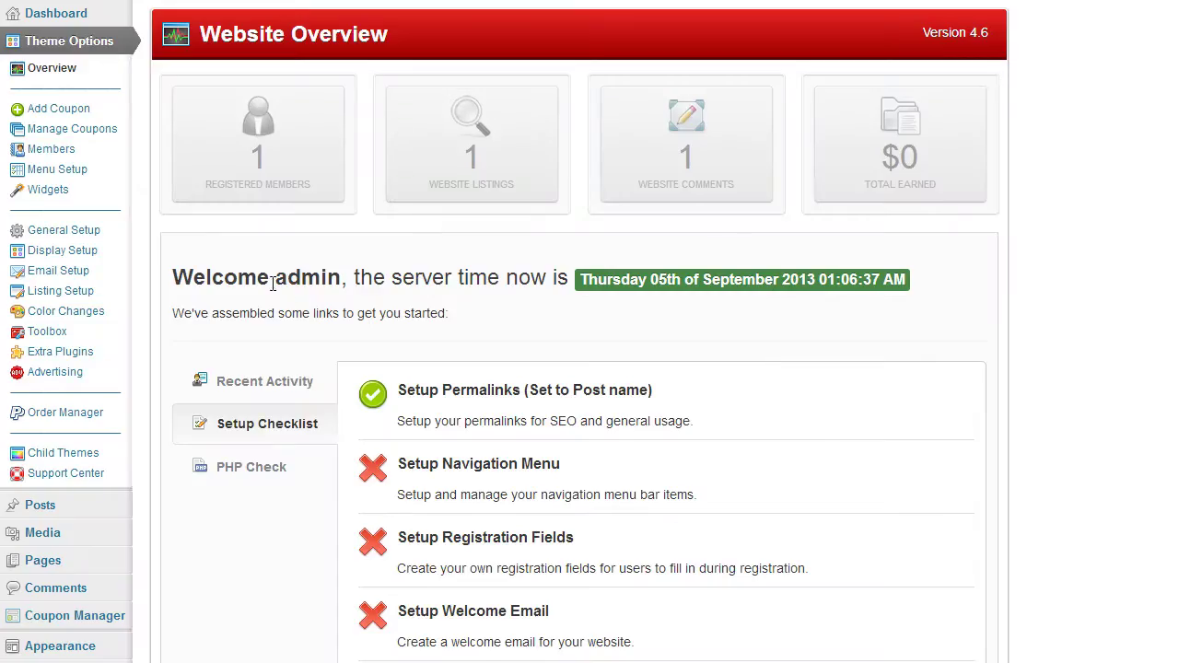
pyautogui.scroll(-1, 246, 299)
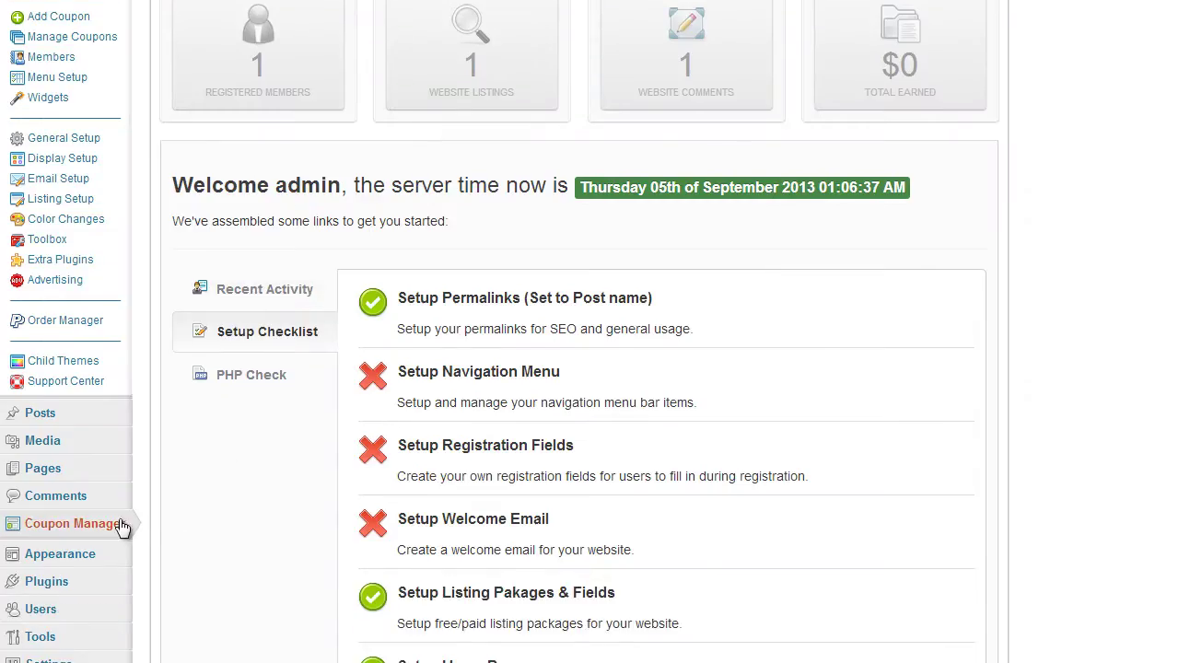
pyautogui.scroll(-1, 122, 527)
pyautogui.click(87, 431)
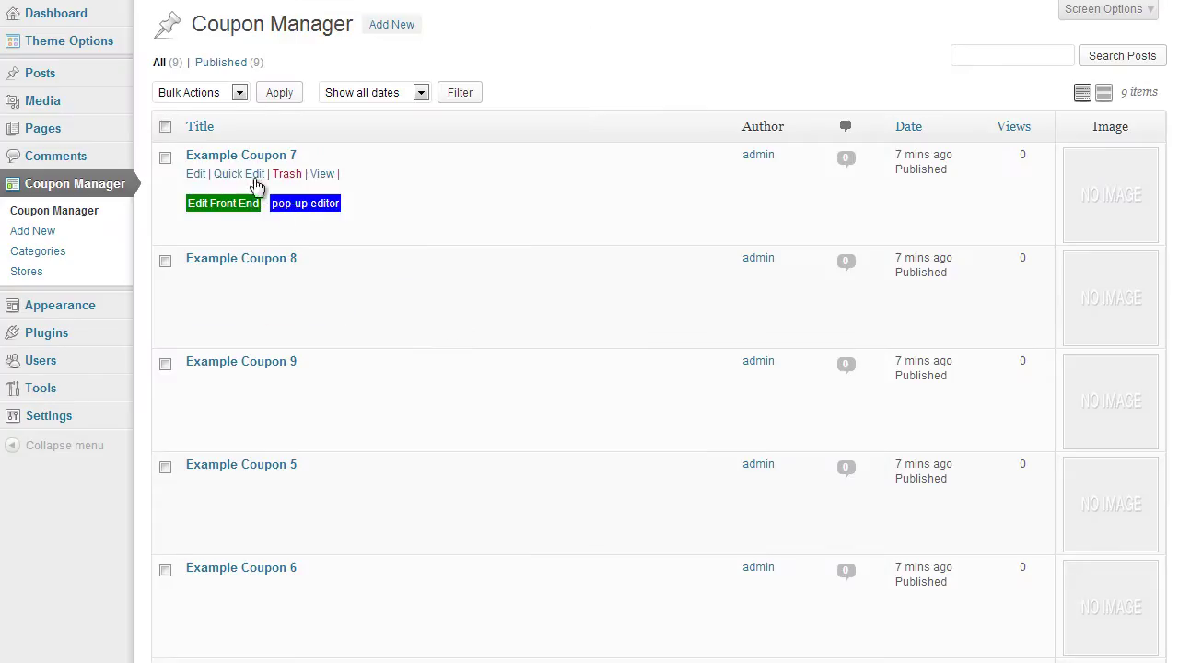
pyautogui.click(165, 126)
pyautogui.click(194, 92)
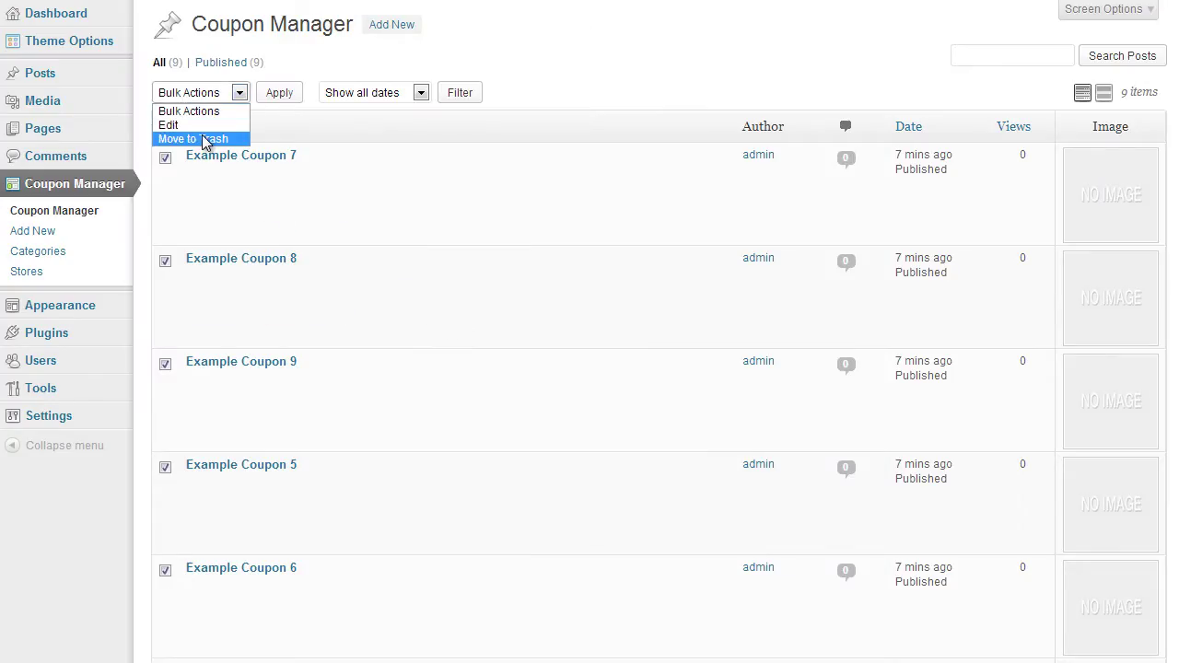
pyautogui.click(205, 139)
pyautogui.click(277, 96)
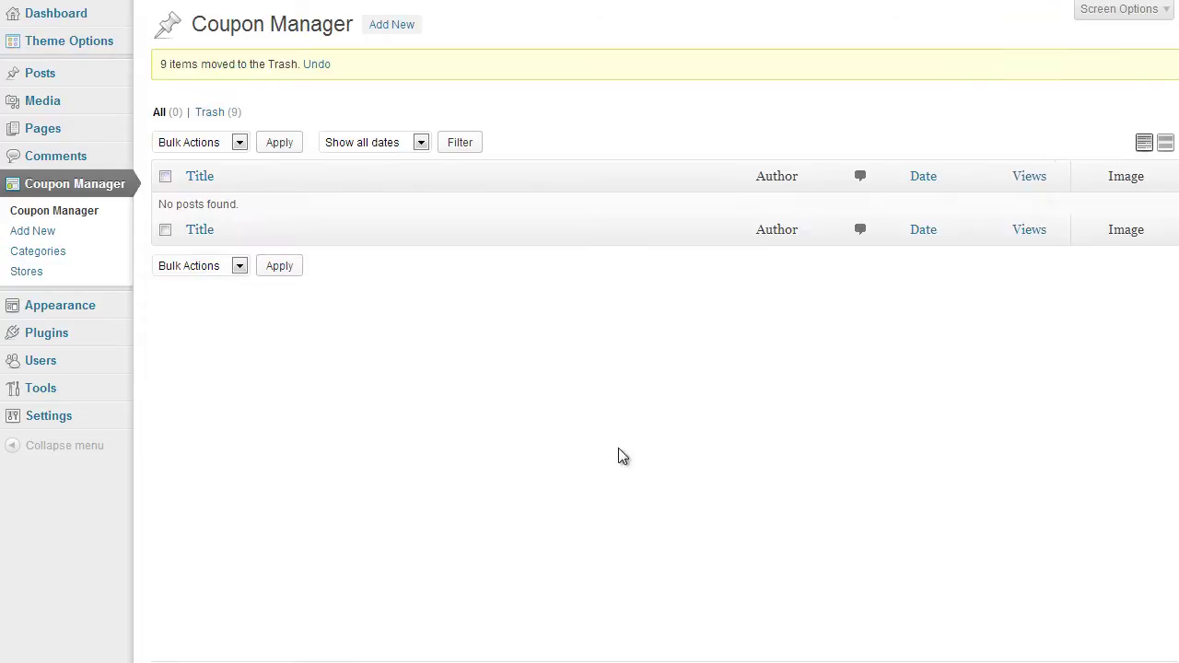
# Step: Empty the Trash to delete them permanently and confirm the front page lists no coupons
pyautogui.click(212, 114)
pyautogui.scroll(-6, 290, 263)
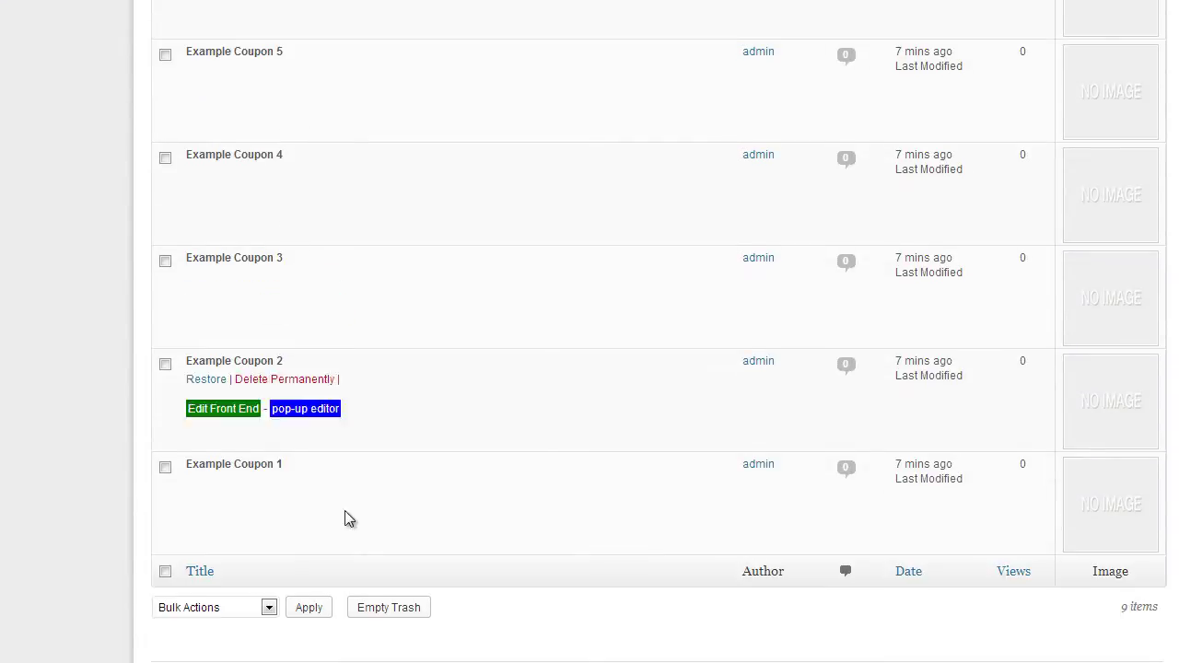
pyautogui.click(390, 608)
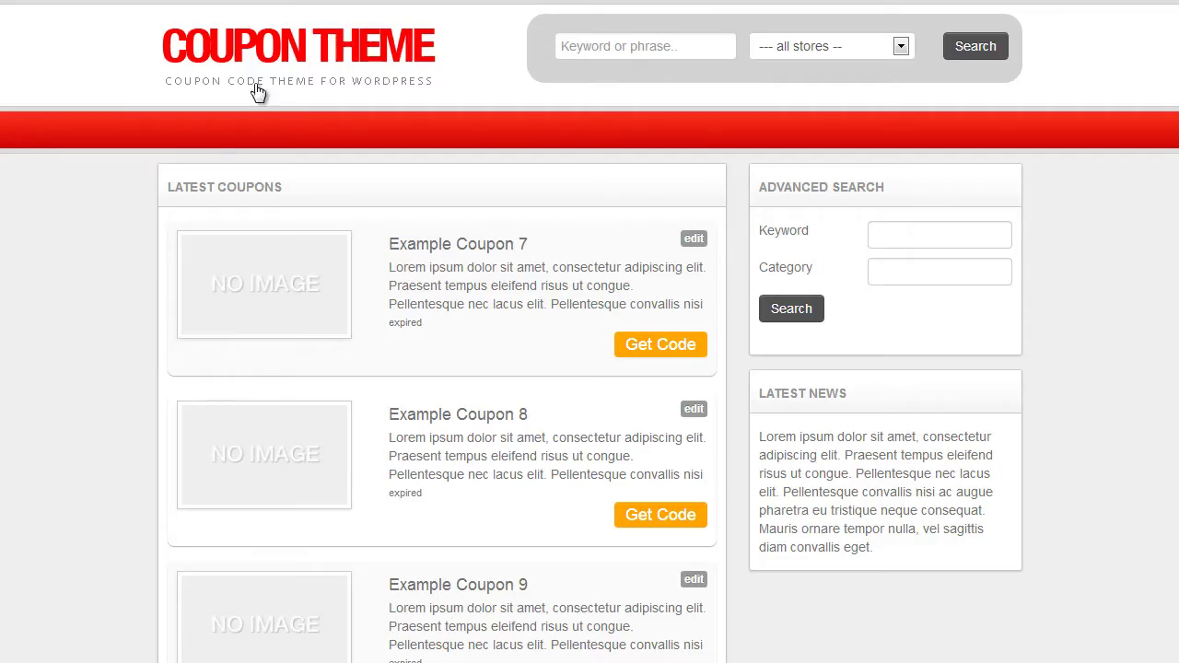
pyautogui.click(254, 83)
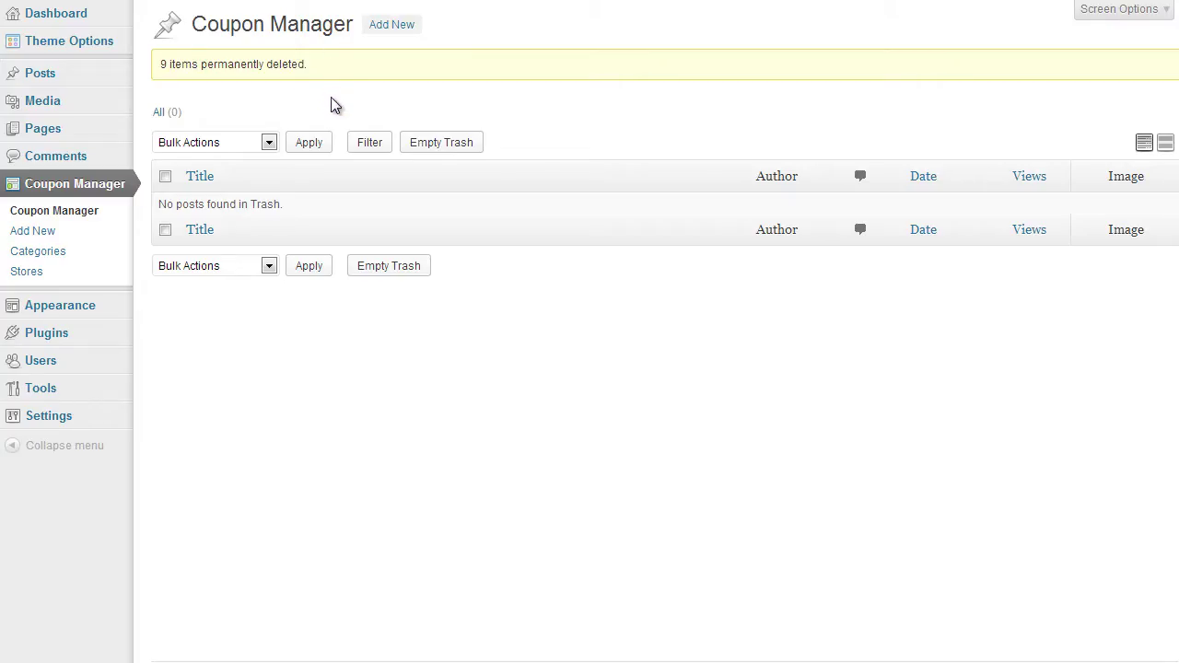
# Step: Install the Icodes Import Plugin (version 1.4) from Theme Options' Extra Plugins under Import Tools, and activate it
pyautogui.click(82, 44)
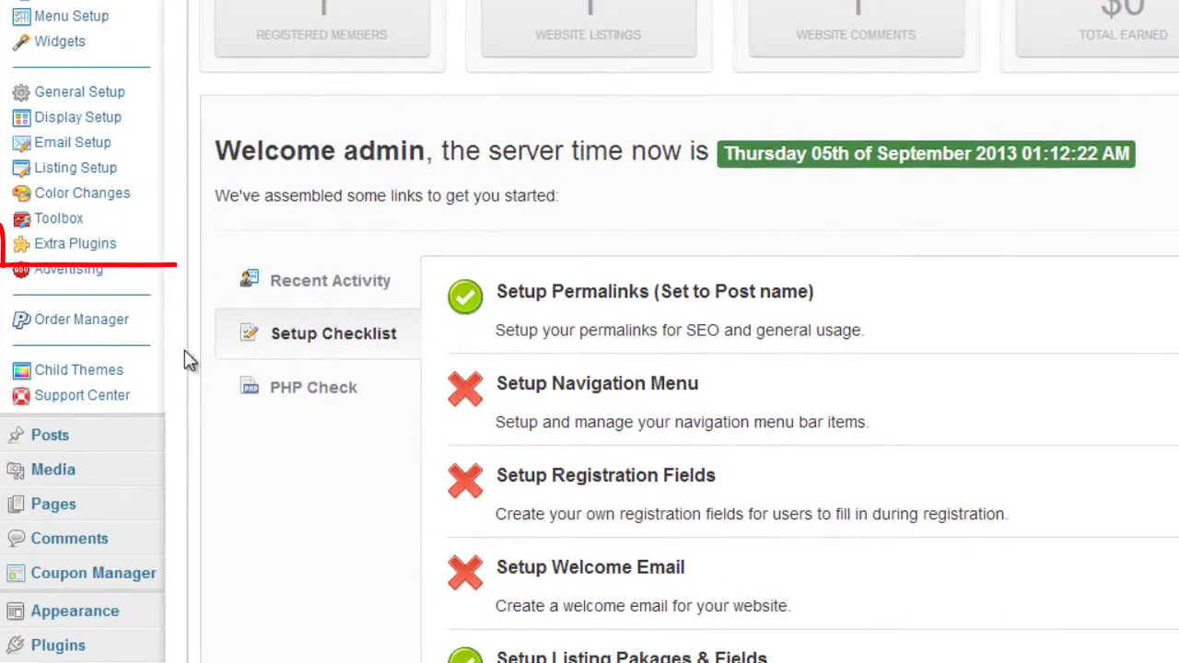
pyautogui.click(74, 251)
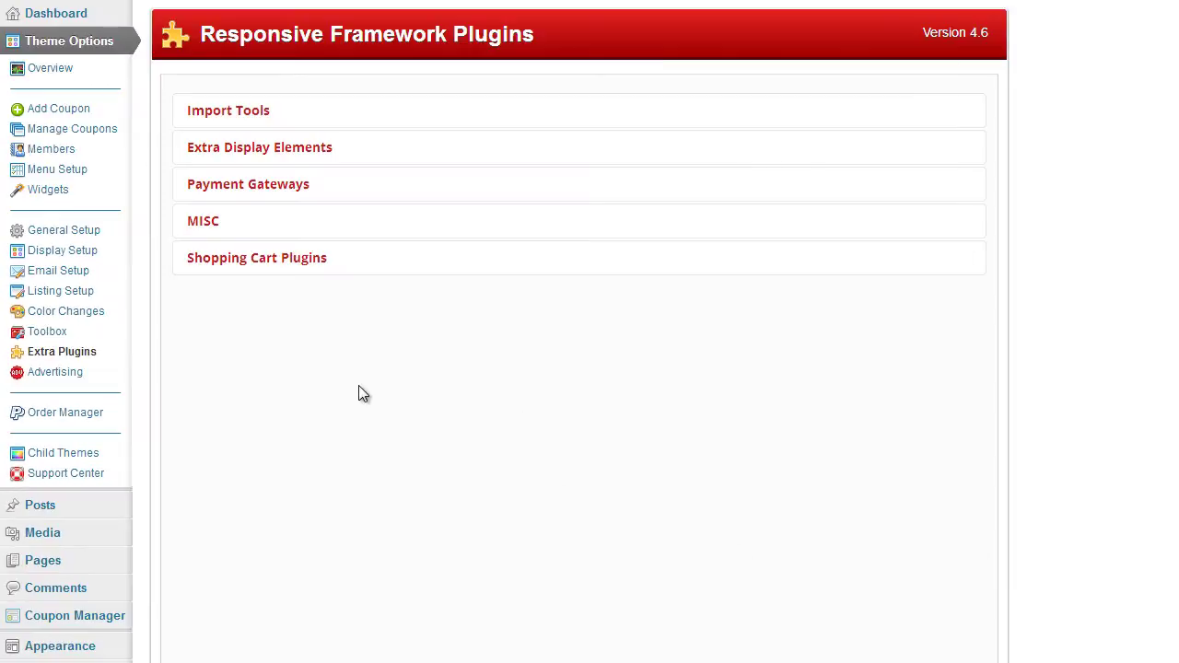
pyautogui.click(241, 113)
pyautogui.scroll(-2, 353, 232)
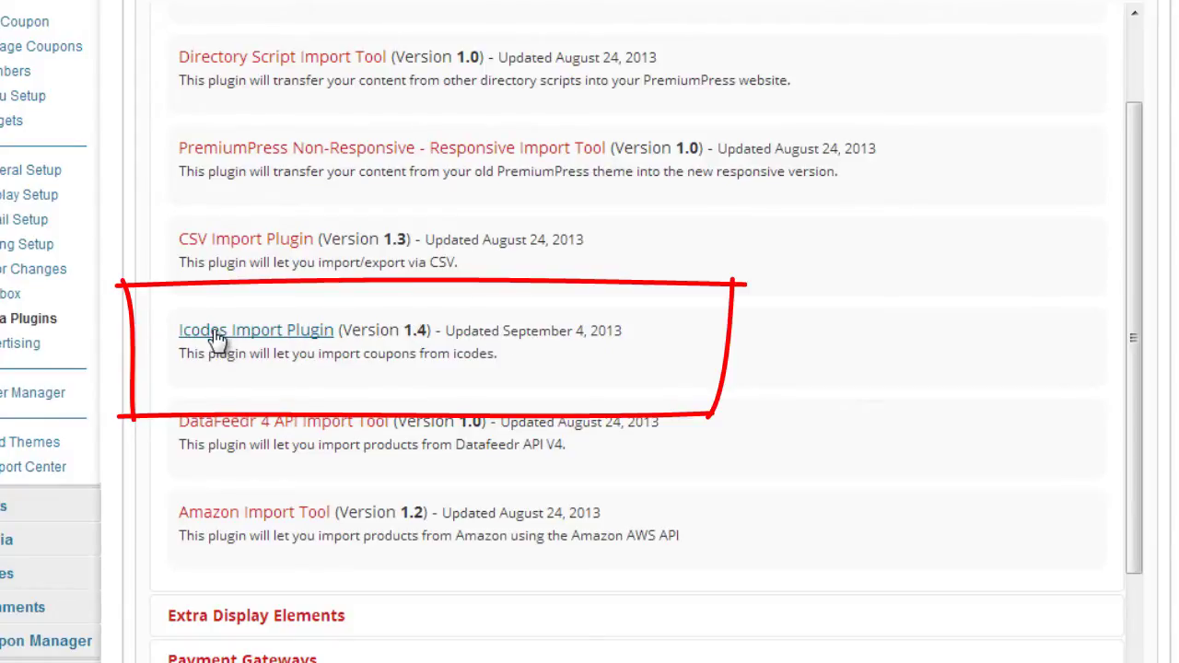
pyautogui.click(330, 336)
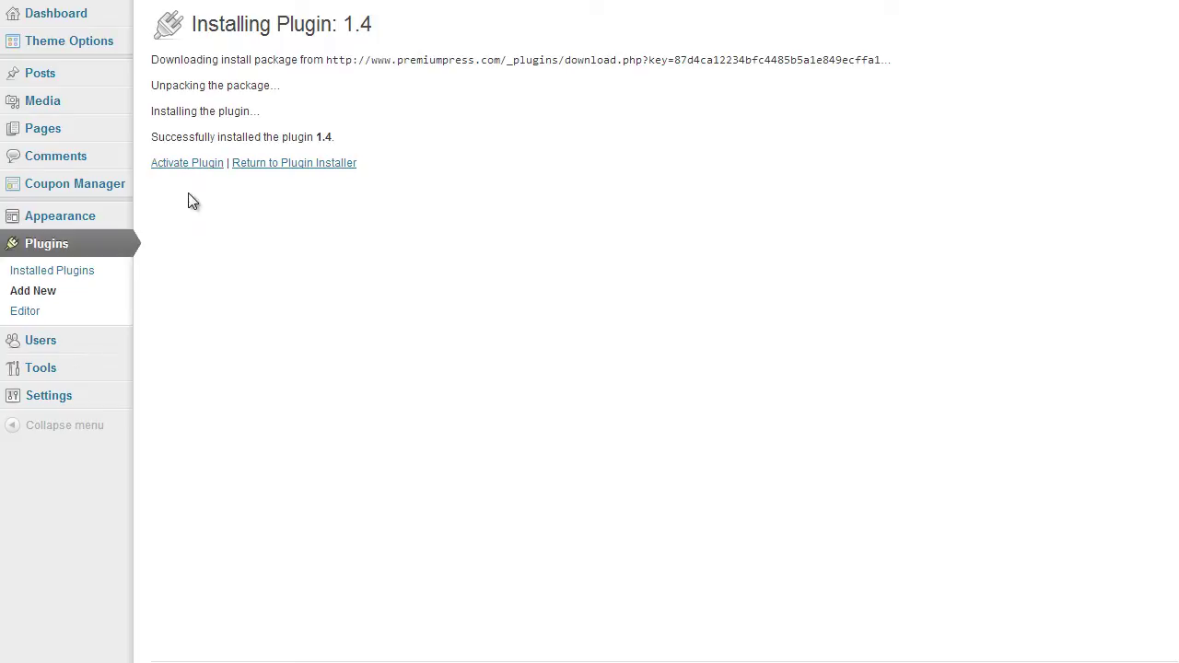
pyautogui.click(190, 173)
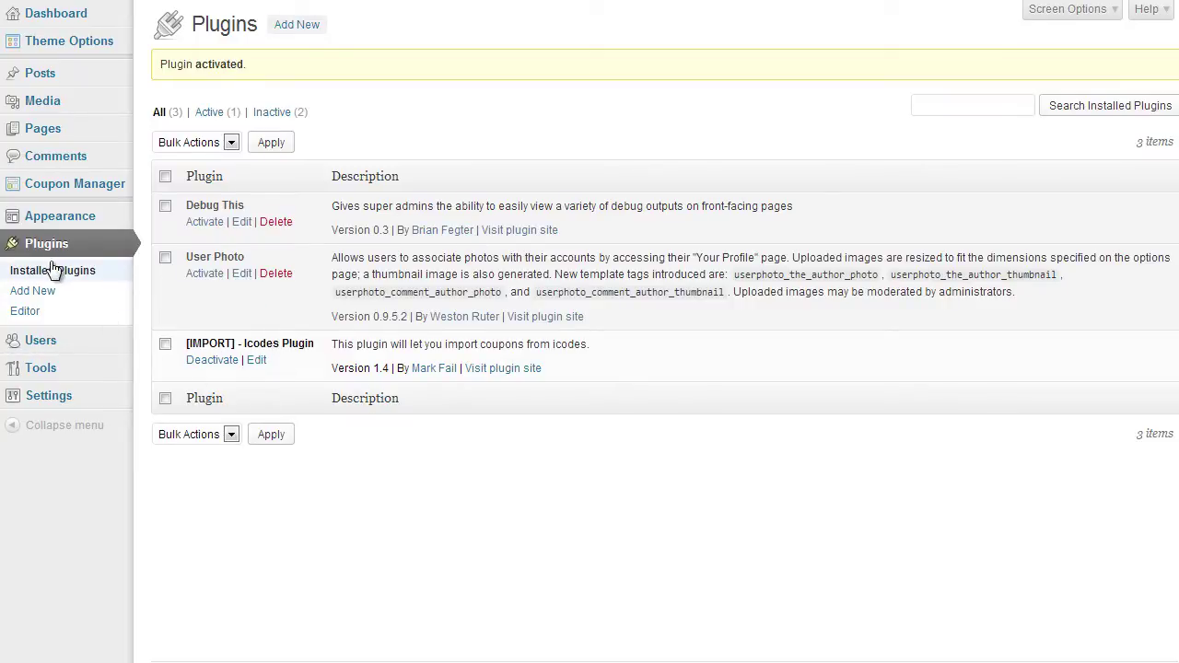
# Step: Launch the new iCodes Import entry in Theme Options and follow its link to the iCodes UK site
pyautogui.click(71, 51)
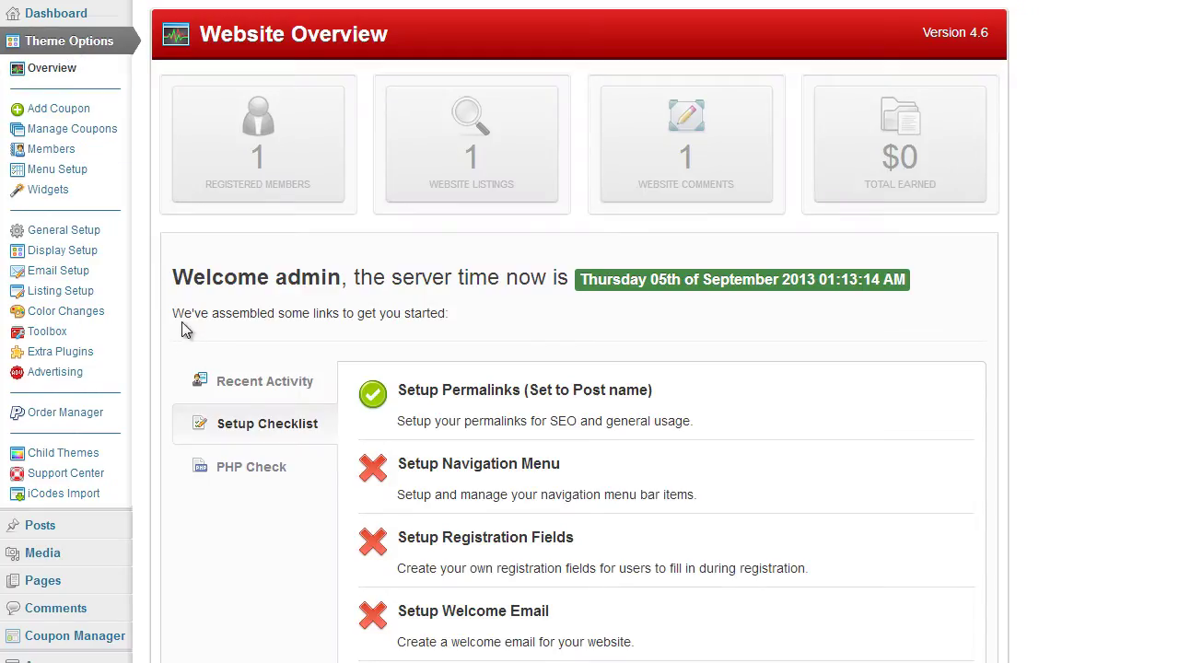
pyautogui.scroll(-1, 198, 470)
pyautogui.scroll(-2, 138, 424)
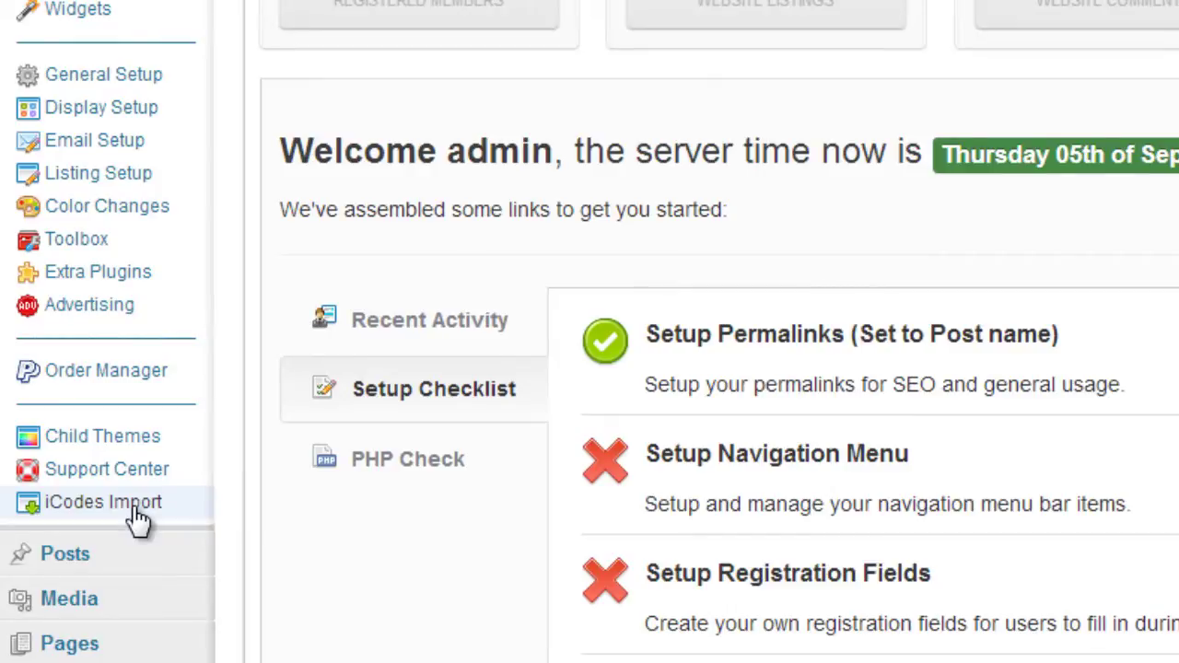
pyautogui.click(134, 512)
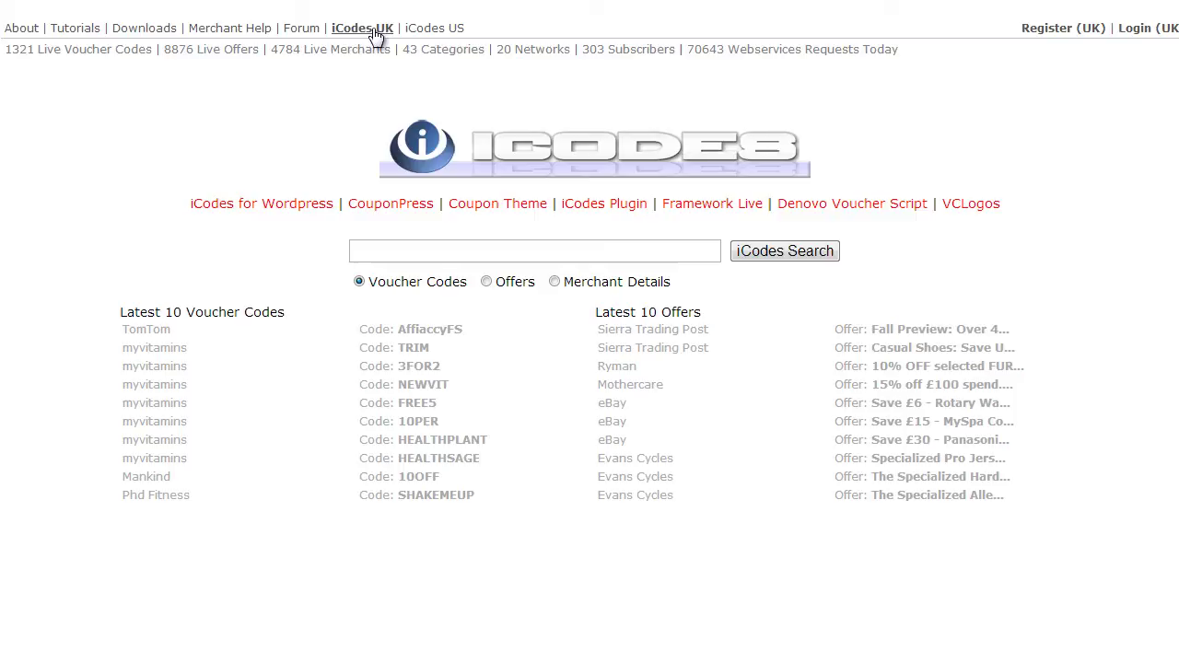
pyautogui.click(441, 34)
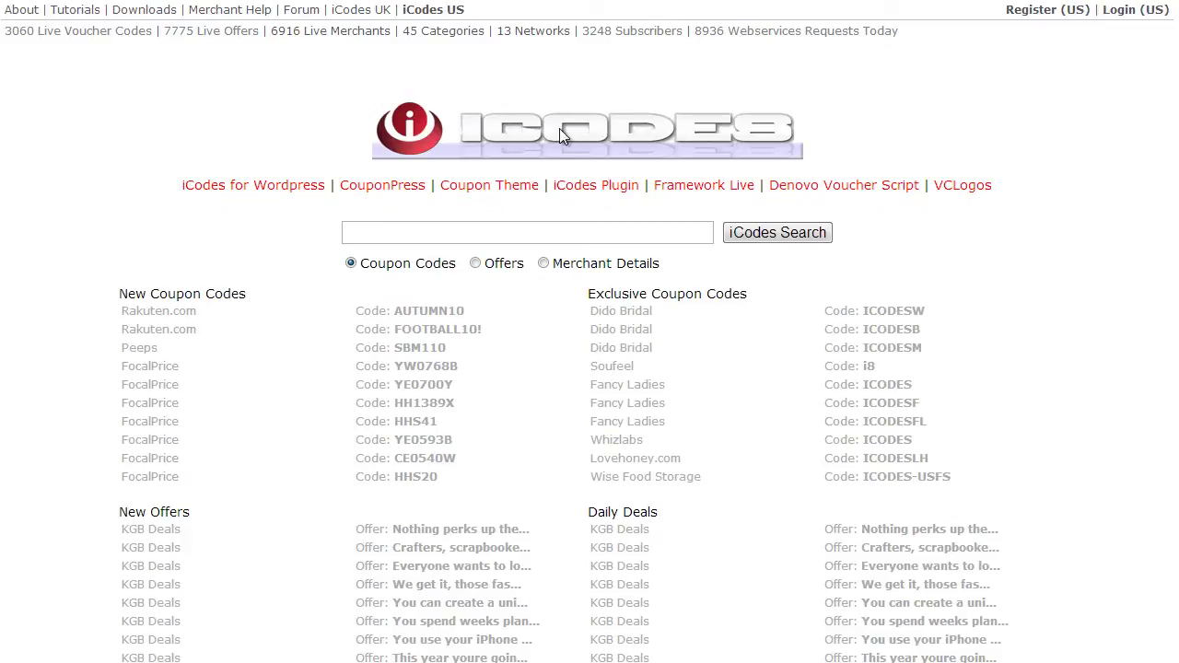
pyautogui.click(361, 11)
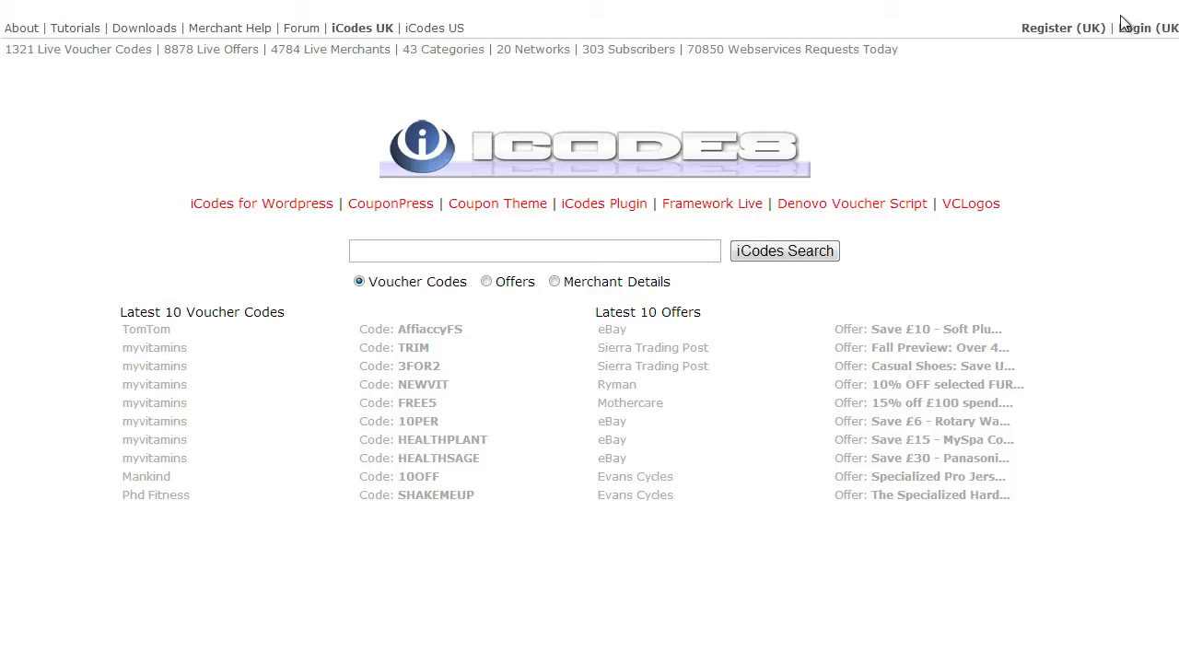
# Step: Go to the UK Webservices User Register page and review its yearly subscription price
pyautogui.click(1073, 31)
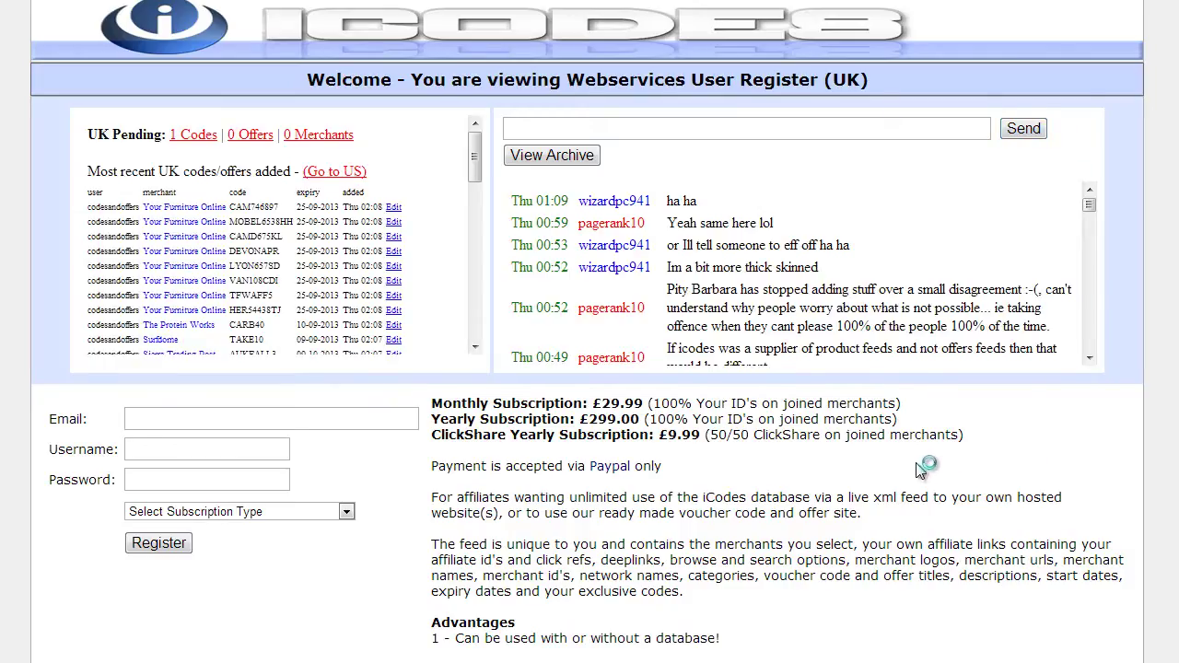
pyautogui.scroll(-1, 574, 308)
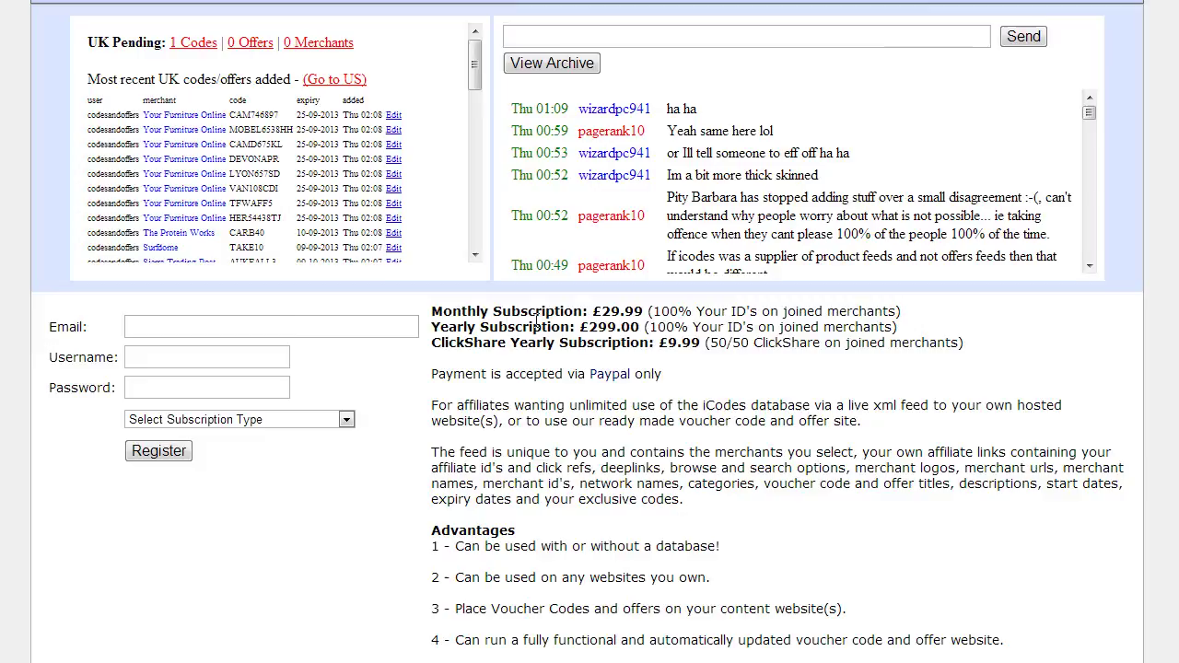
pyautogui.doubleClick(632, 327)
pyautogui.click(579, 364)
pyautogui.scroll(-1, 558, 359)
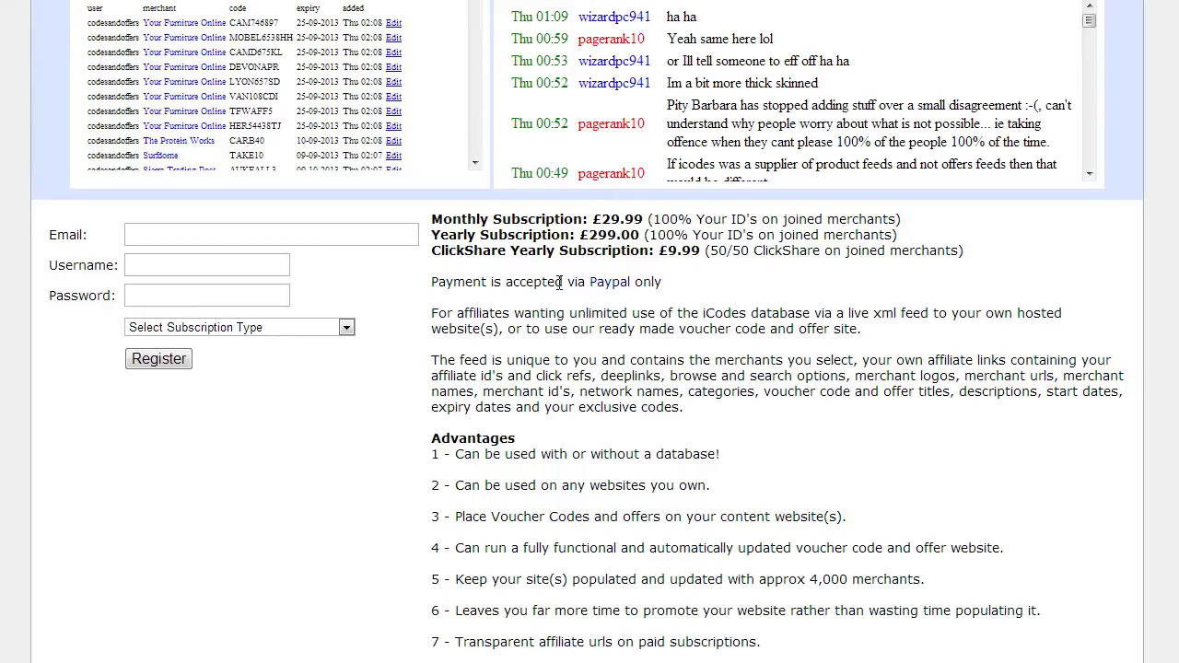
pyautogui.scroll(1, 586, 303)
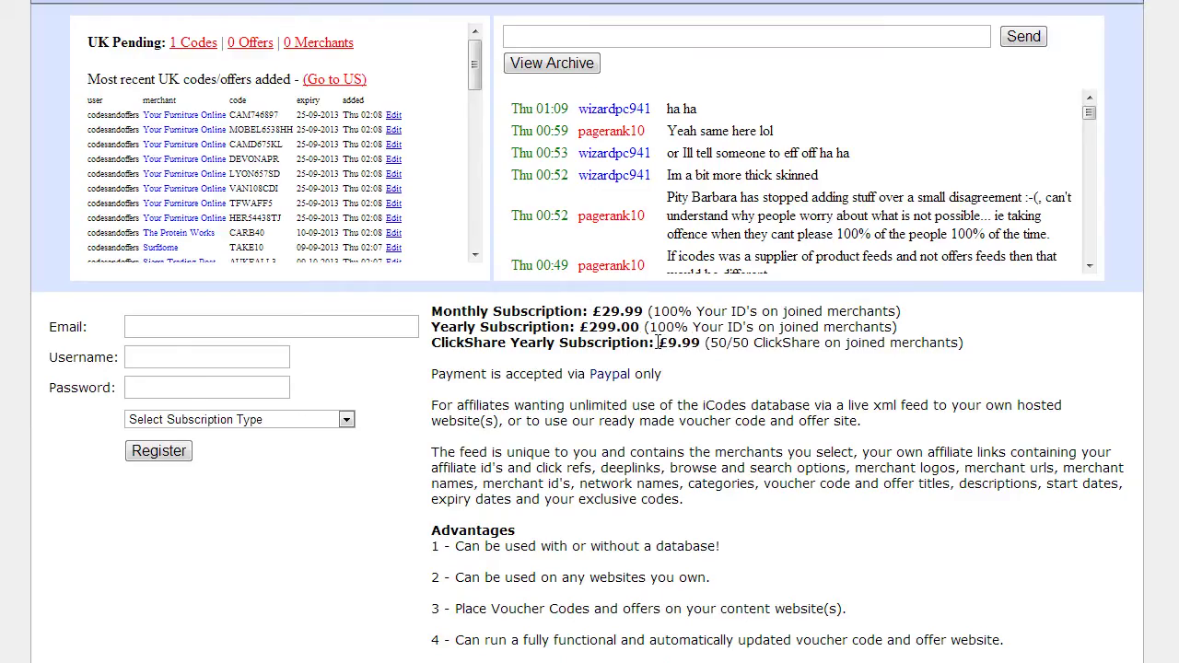
pyautogui.scroll(1, 721, 376)
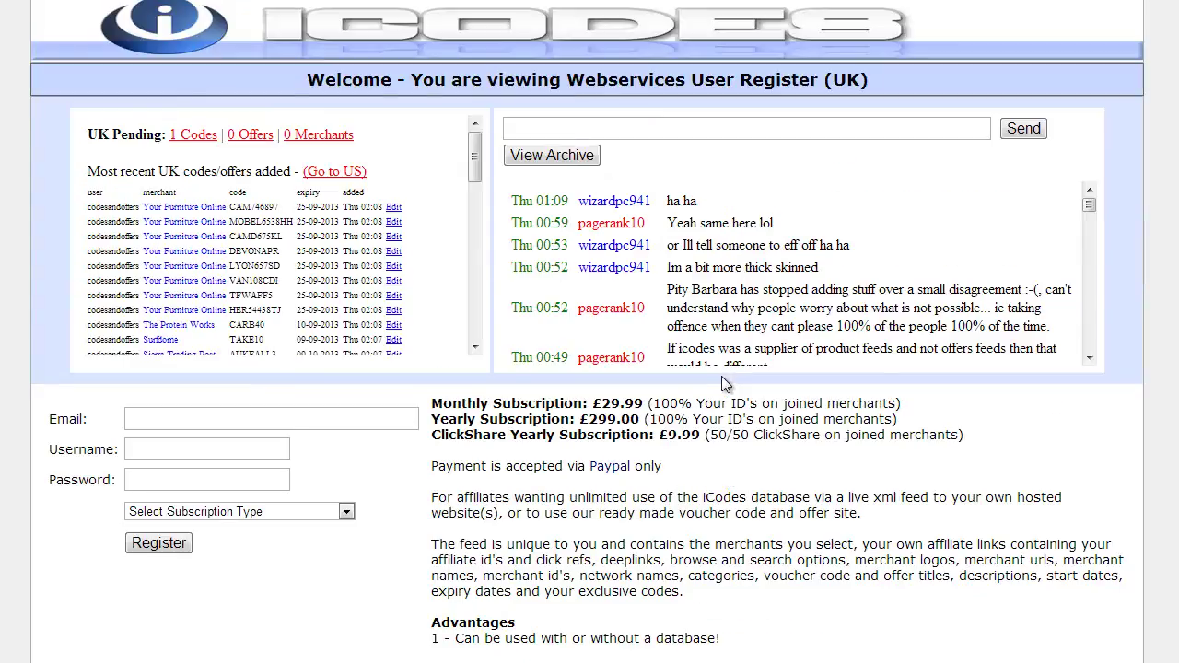
pyautogui.scroll(-1, 645, 433)
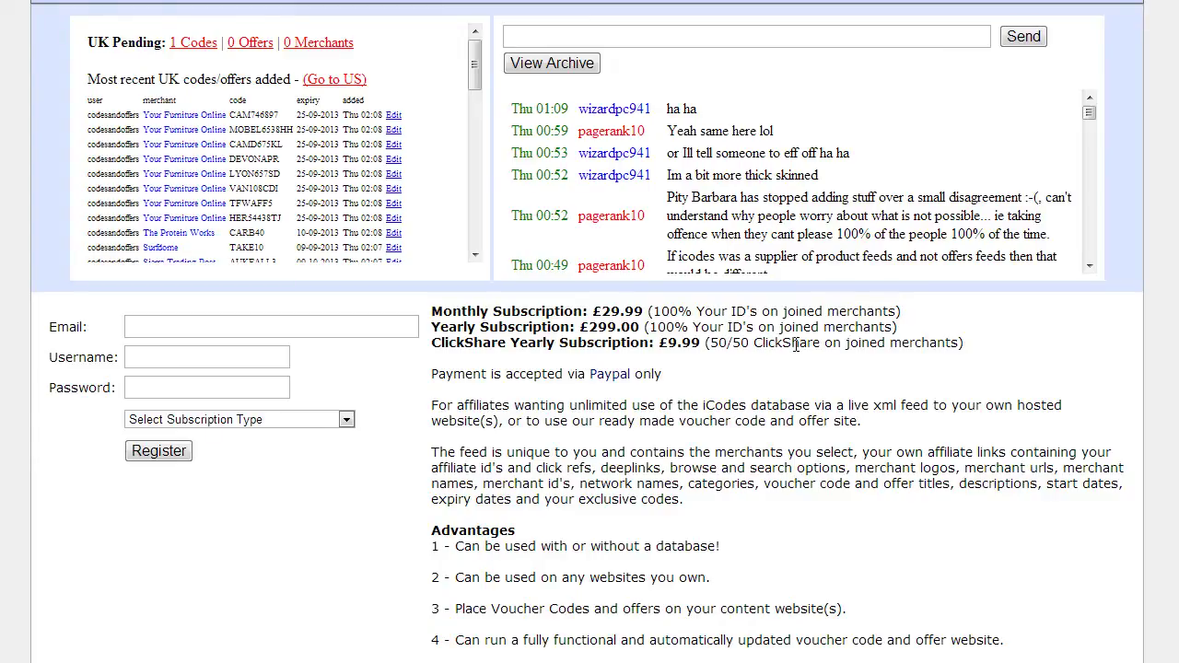
pyautogui.scroll(1, 660, 465)
pyautogui.scroll(-1, 660, 464)
pyautogui.scroll(1, 578, 353)
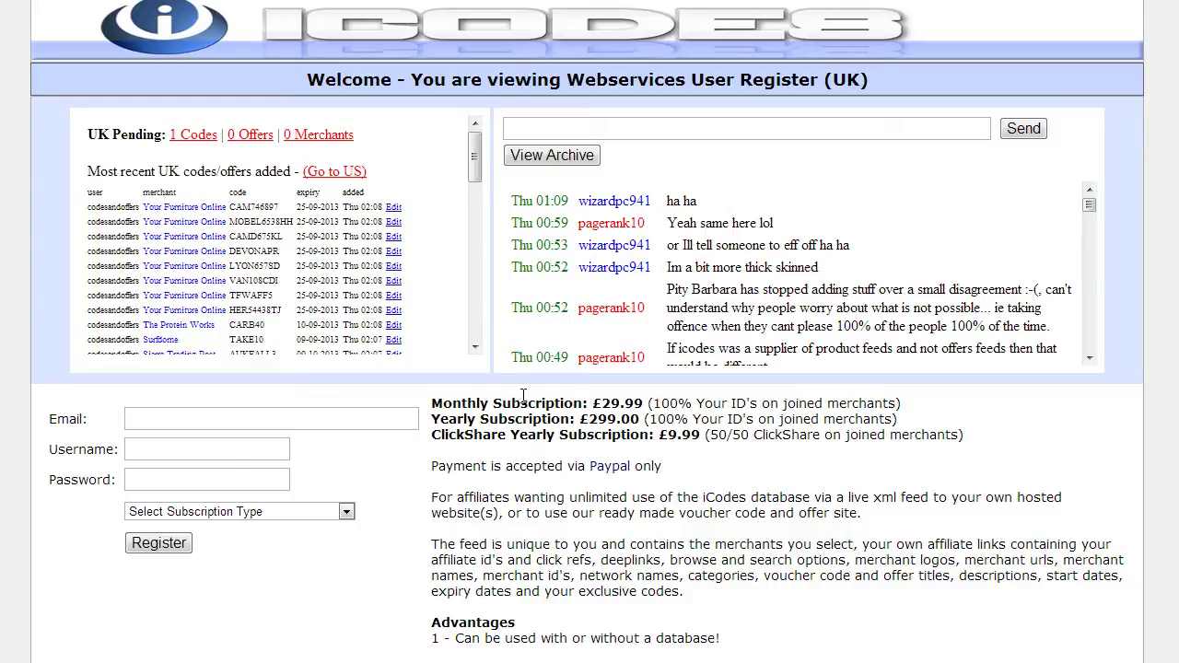
pyautogui.moveTo(639, 419); pyautogui.dragTo(619, 419)
pyautogui.click(617, 409)
# Step: Return to the iCodes home page and log in on the UK login page with the account username and password
pyautogui.click(451, 49)
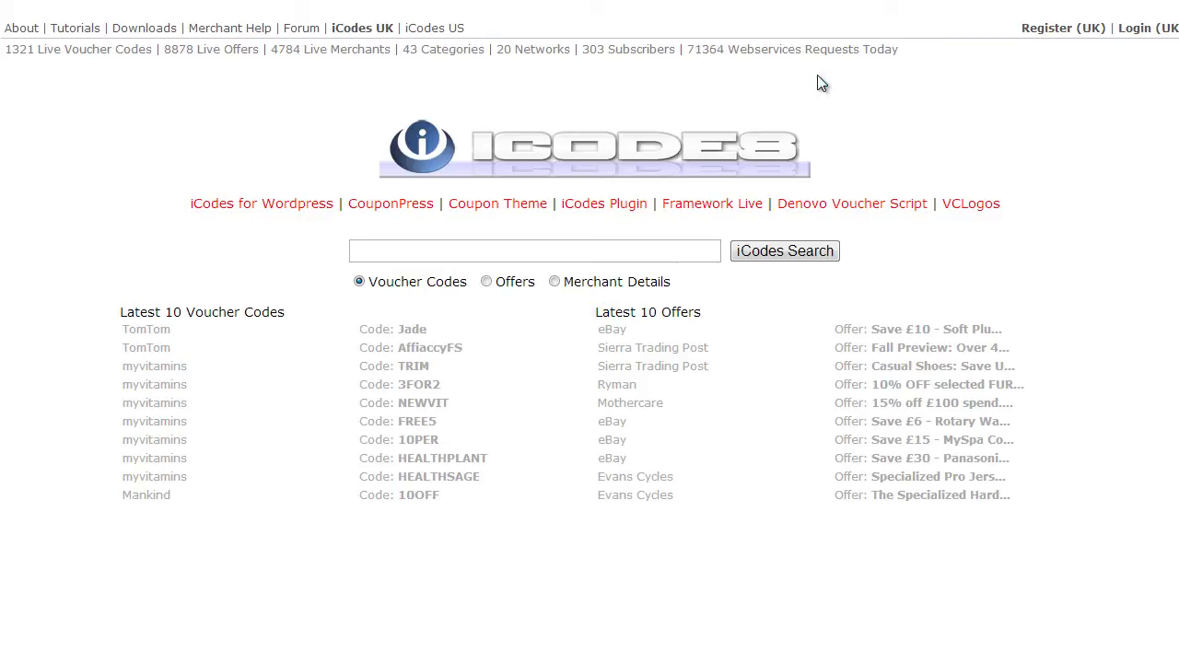
pyautogui.click(1140, 34)
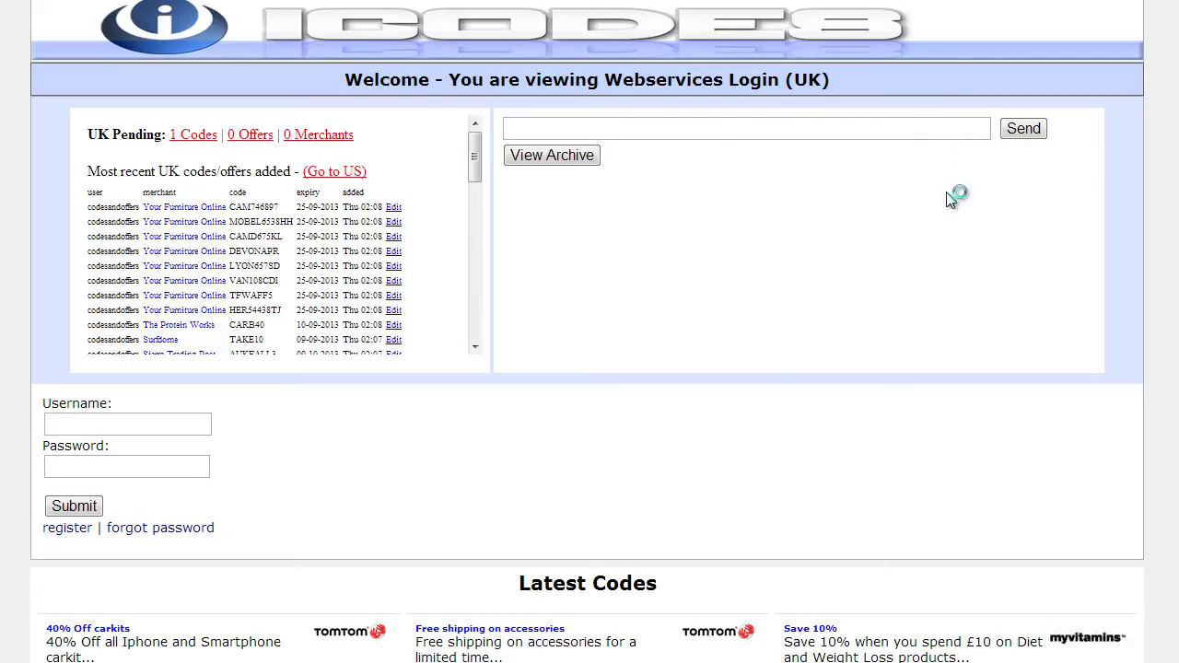
pyautogui.scroll(-1, 952, 200)
pyautogui.click(181, 333)
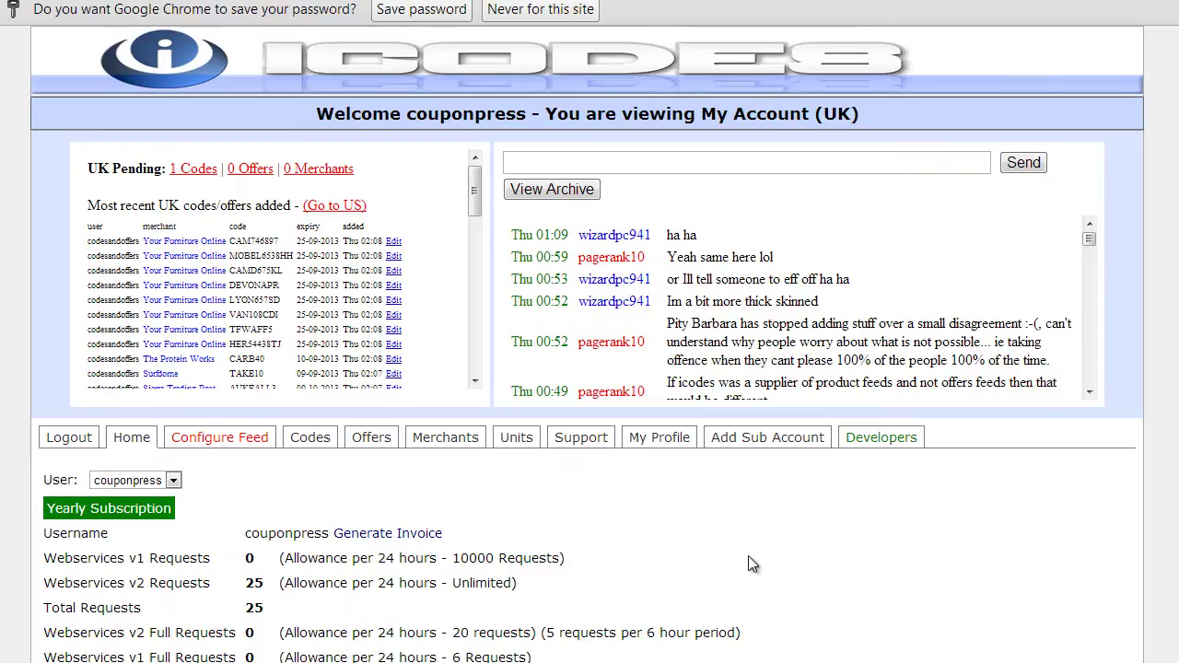
# Step: Scroll My Account down to the Subscription ID and select the ID string
pyautogui.scroll(-3, 551, 499)
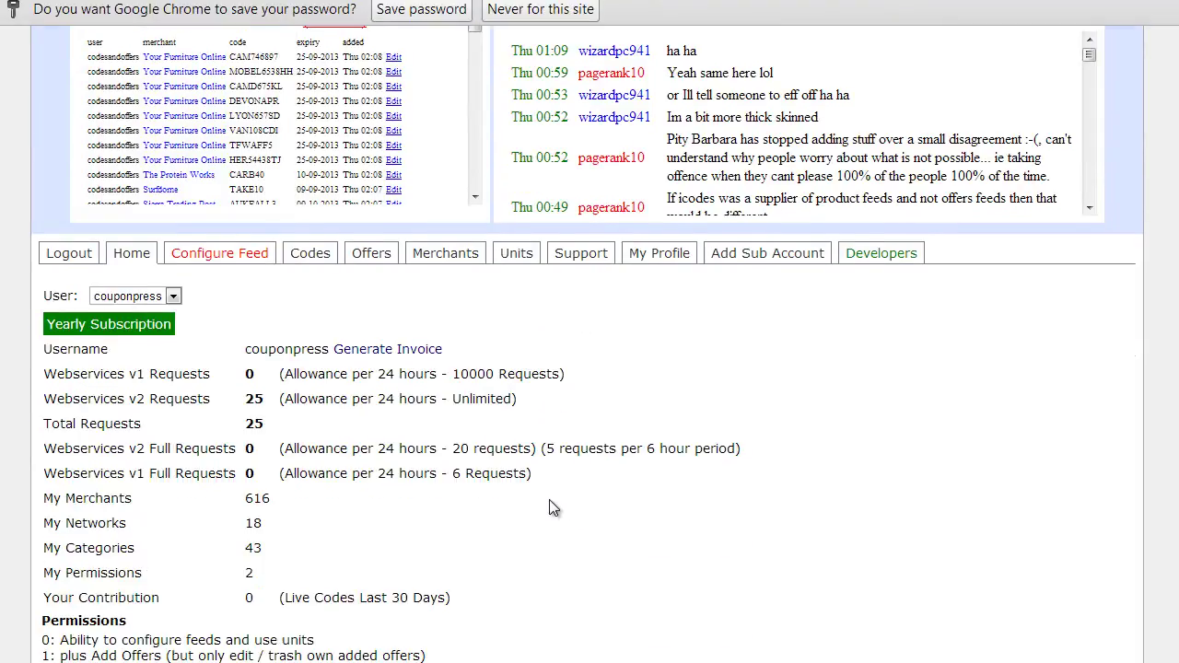
pyautogui.scroll(-1, 567, 450)
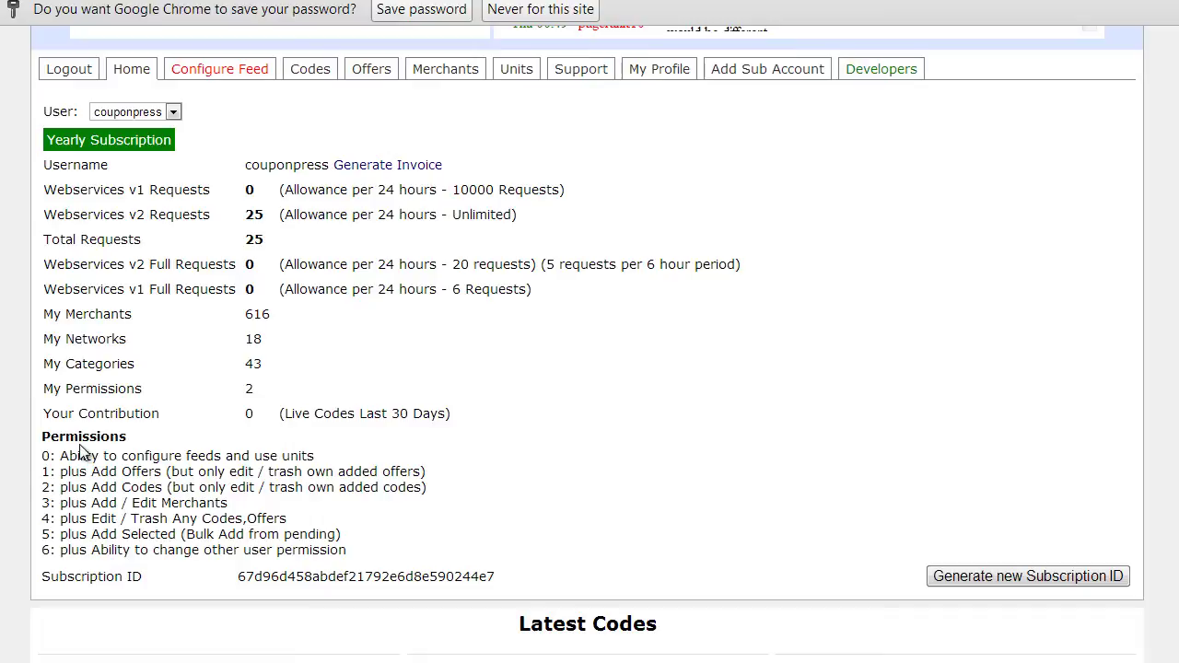
pyautogui.scroll(1, 92, 433)
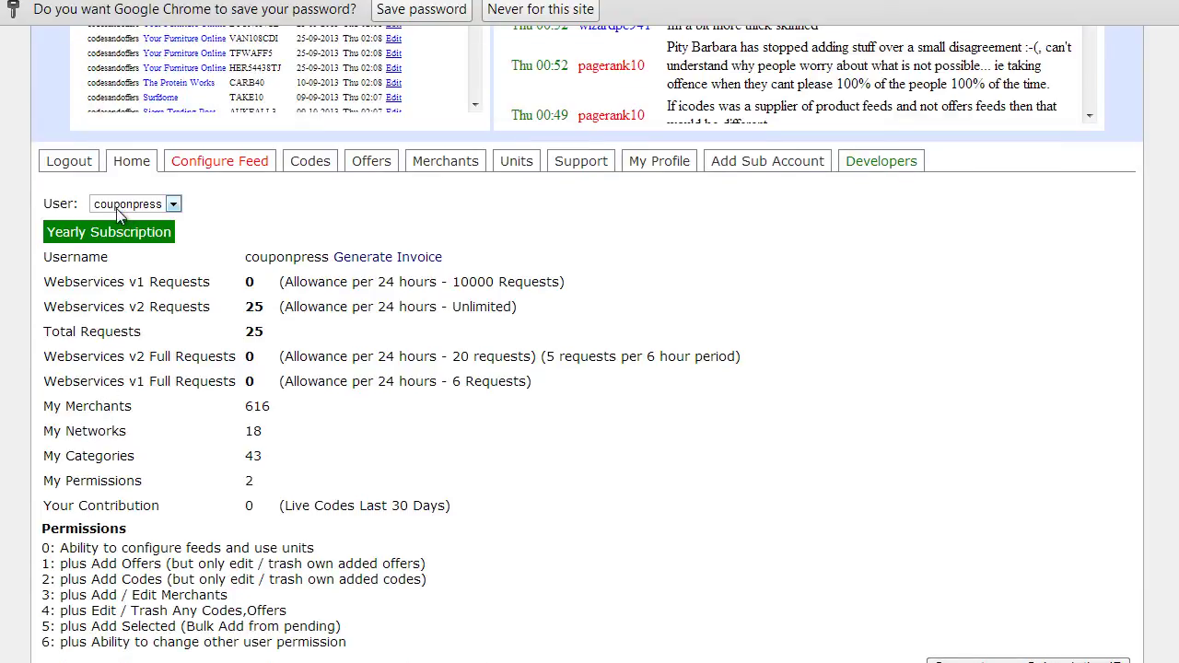
pyautogui.scroll(-2, 277, 314)
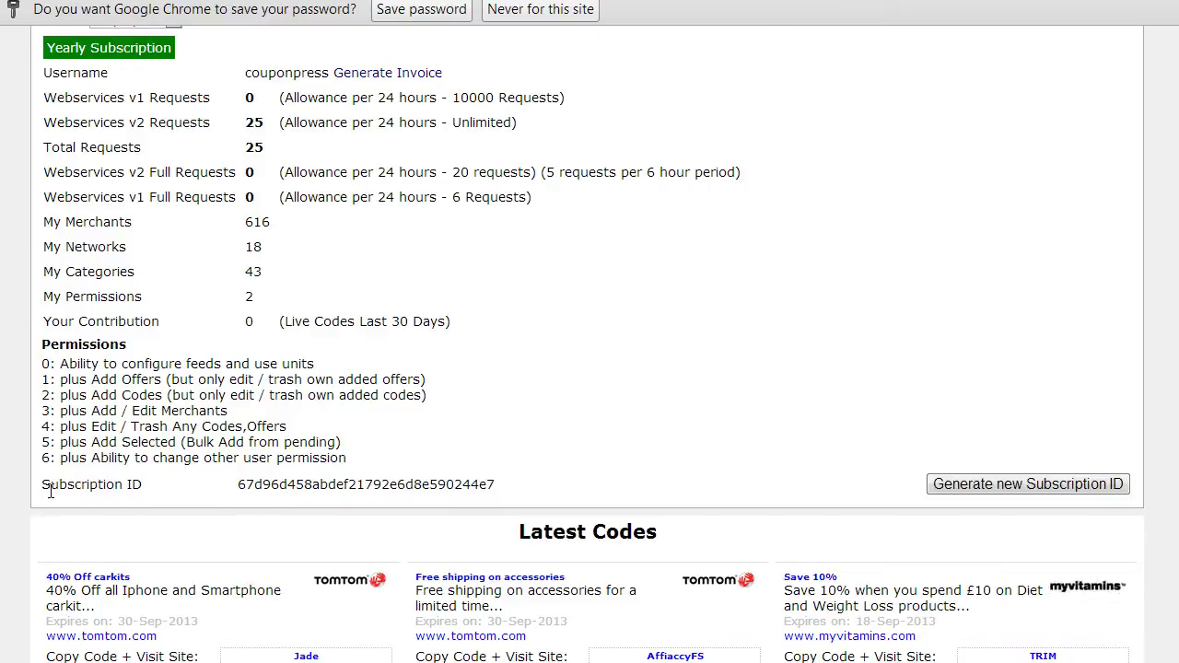
pyautogui.moveTo(43, 485); pyautogui.dragTo(473, 482)
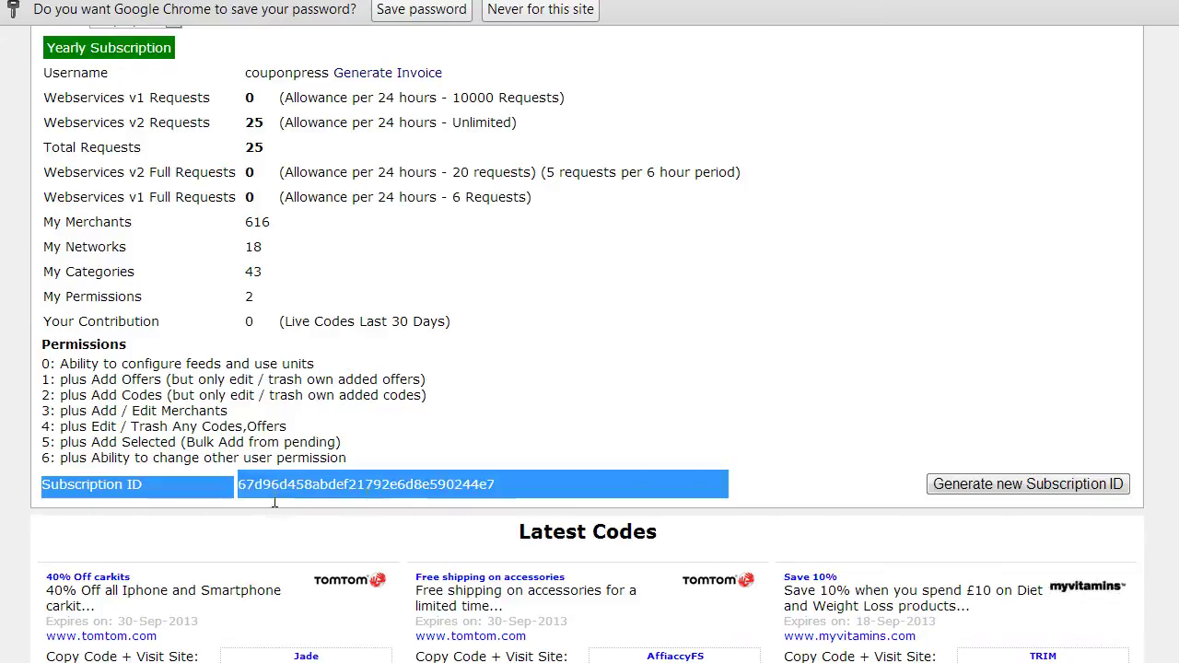
pyautogui.click(562, 454)
pyautogui.scroll(-1, 458, 428)
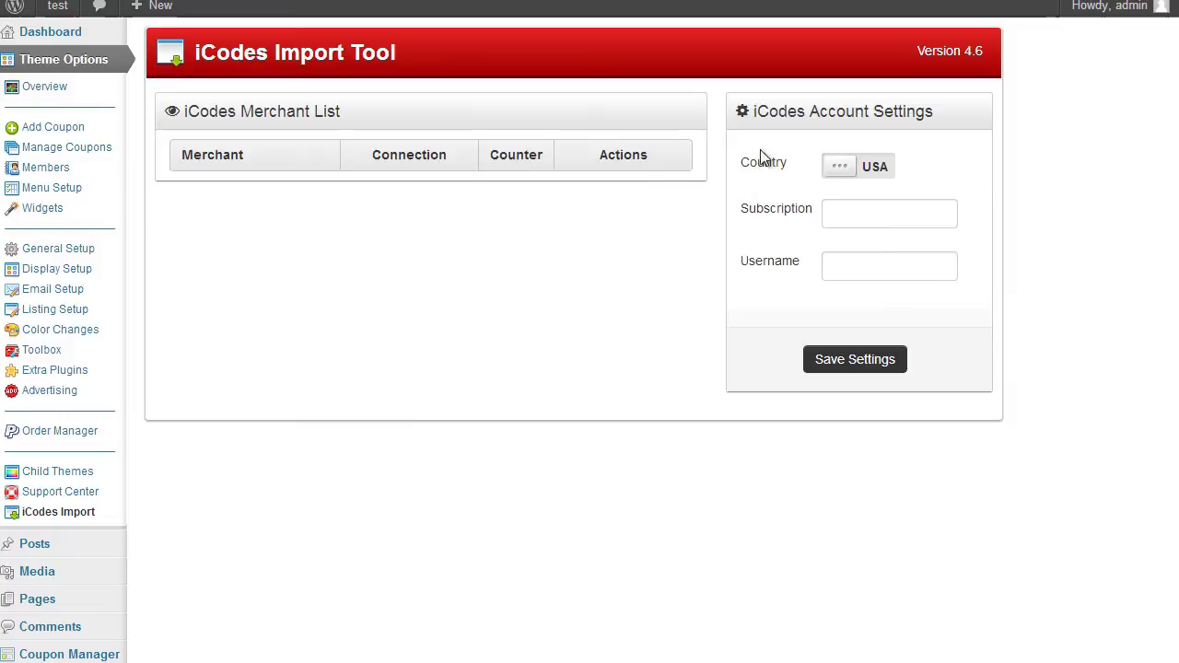
# Step: Set Country to UK, paste the subscription ID, enter the account username, and save the settings
pyautogui.click(873, 180)
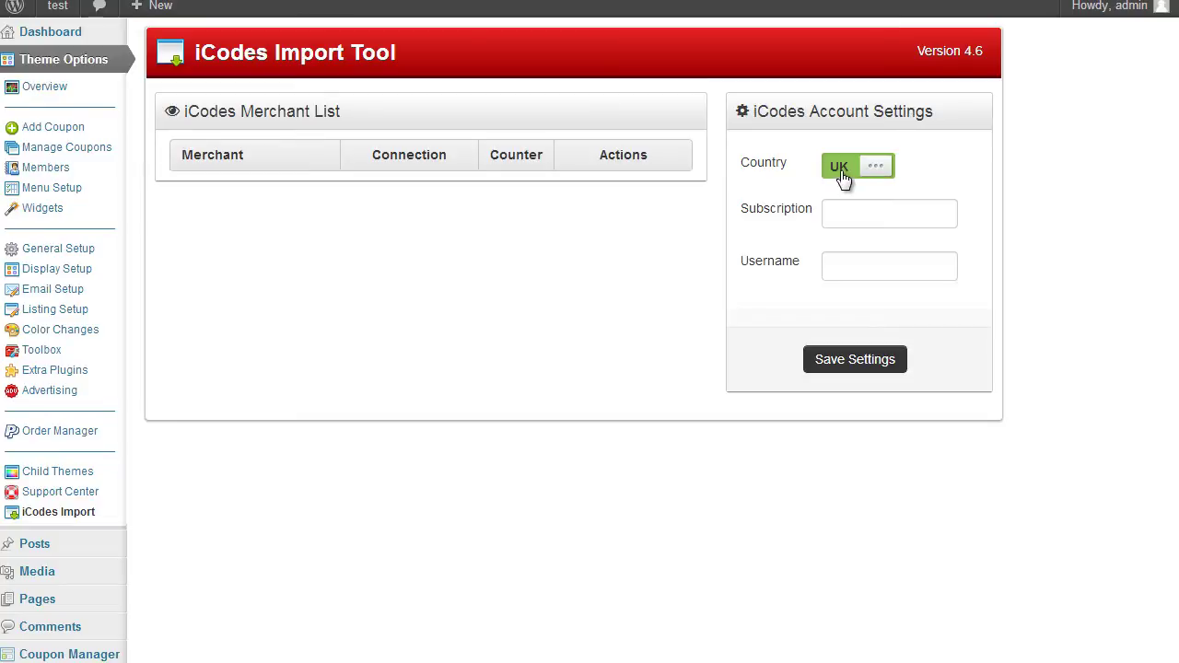
pyautogui.click(832, 208)
pyautogui.click(841, 266)
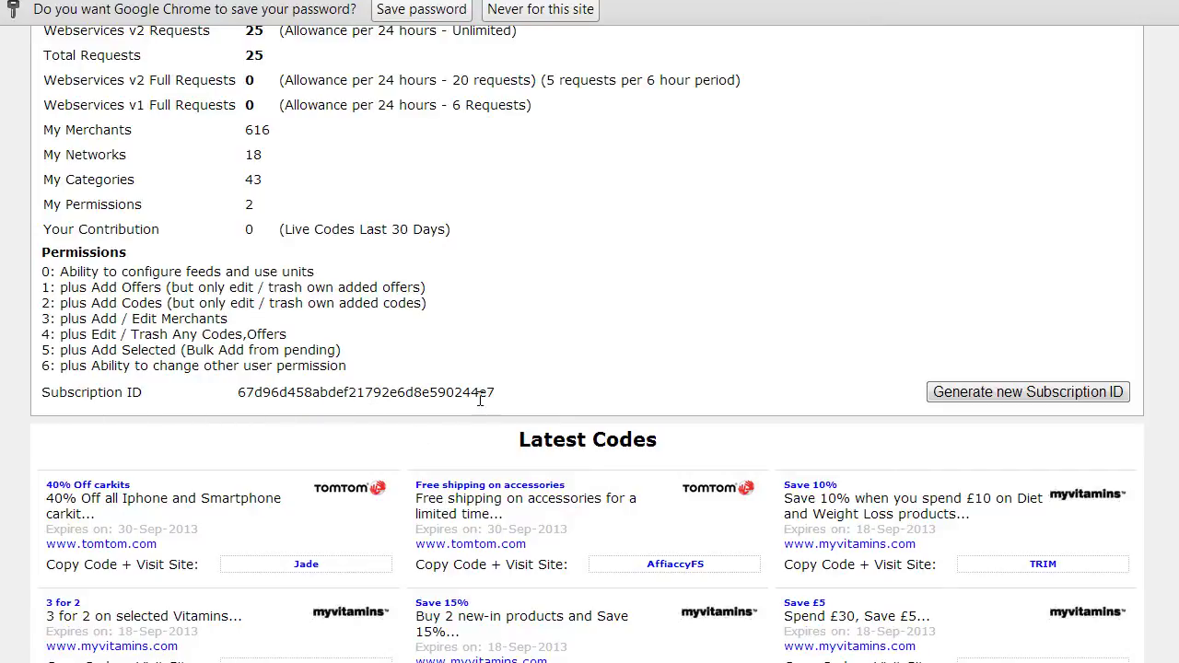
pyautogui.moveTo(496, 393); pyautogui.dragTo(238, 393)
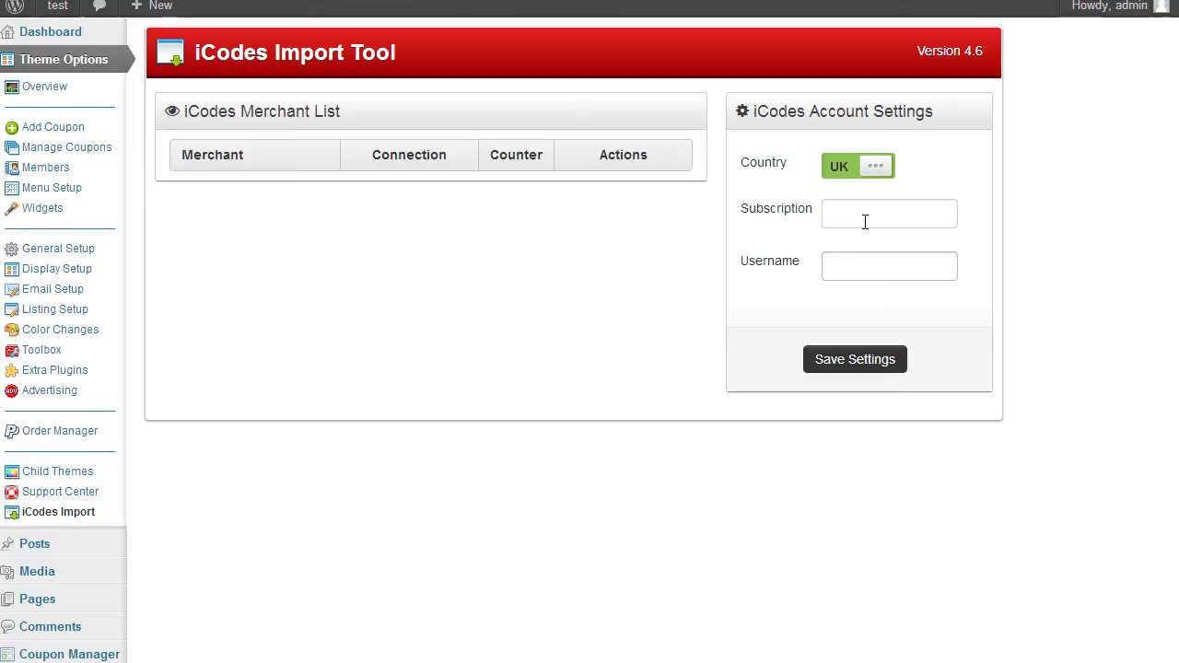
pyautogui.click(914, 221)
pyautogui.hotkey('ctrl', 'v')
pyautogui.click(829, 269)
pyautogui.write('coupo')
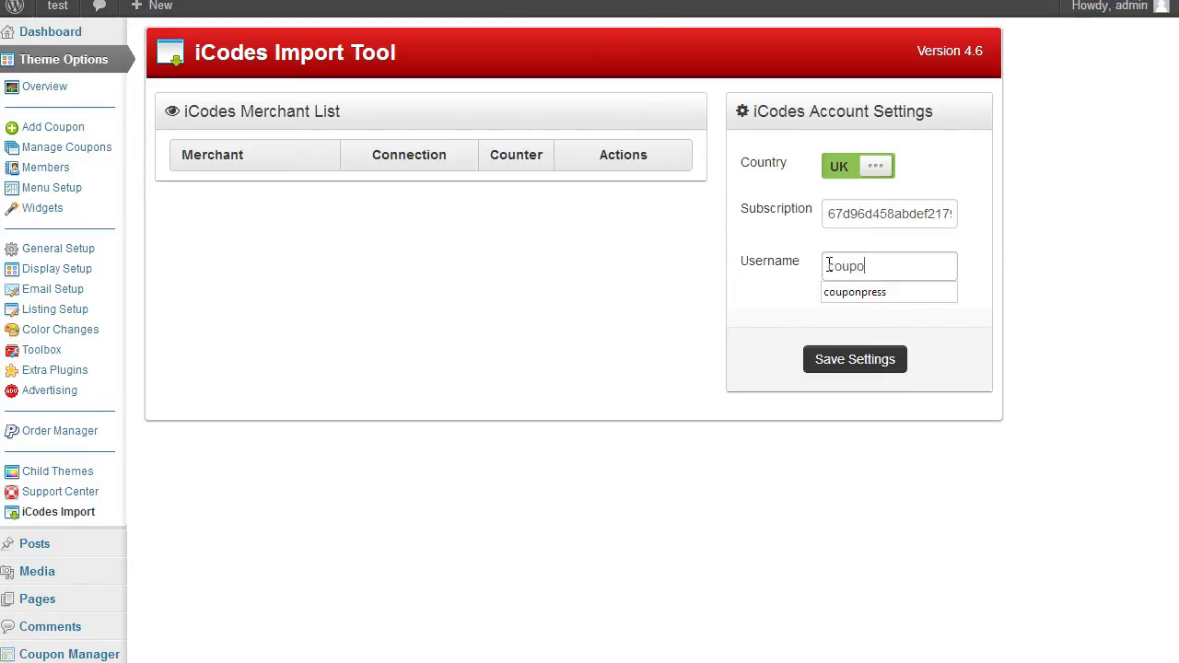
pyautogui.write('npress')
pyautogui.click(1086, 209)
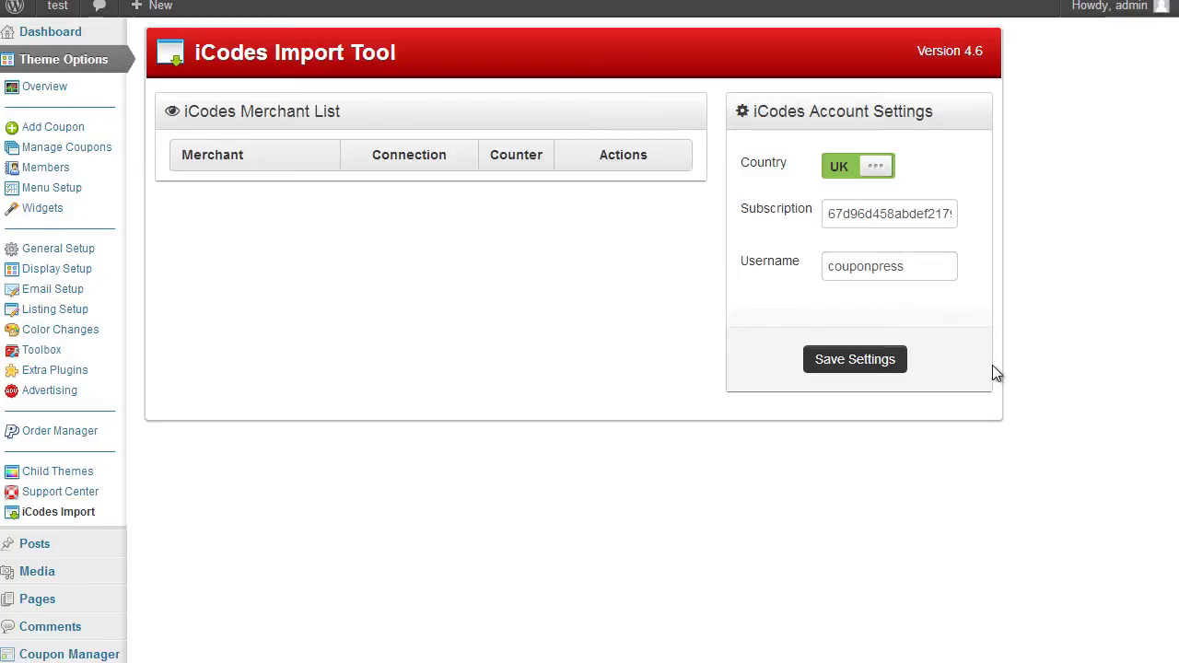
pyautogui.click(855, 368)
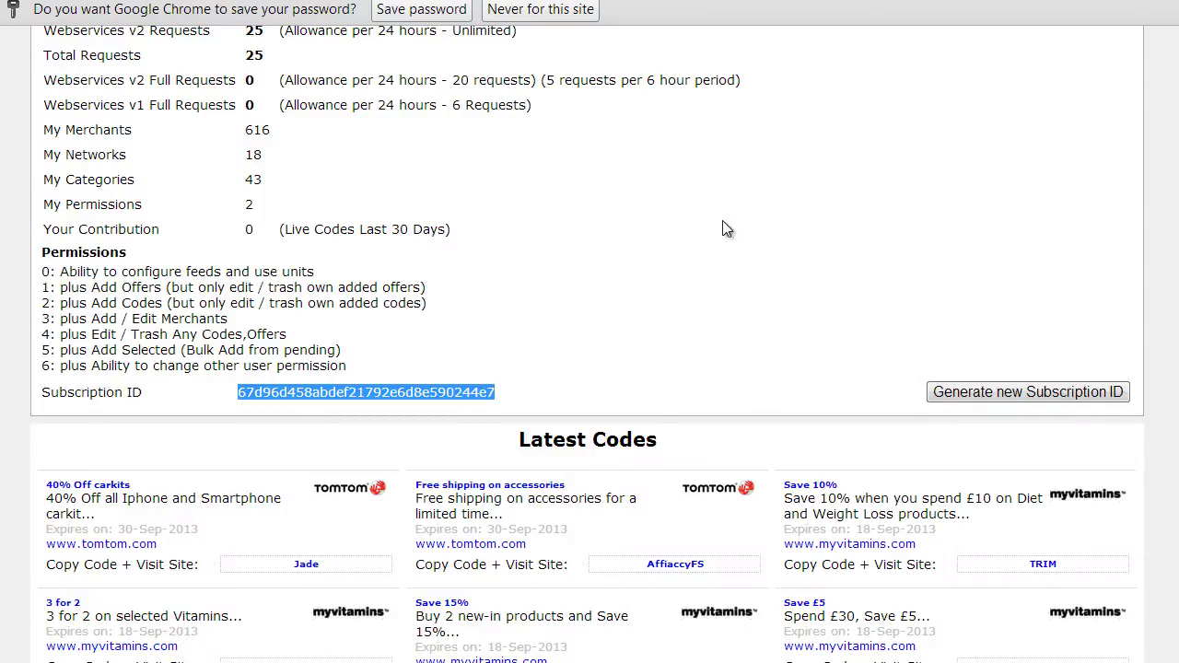
# Step: Go to the My Merchants page and look through its network and sort-order options
pyautogui.scroll(6, 737, 268)
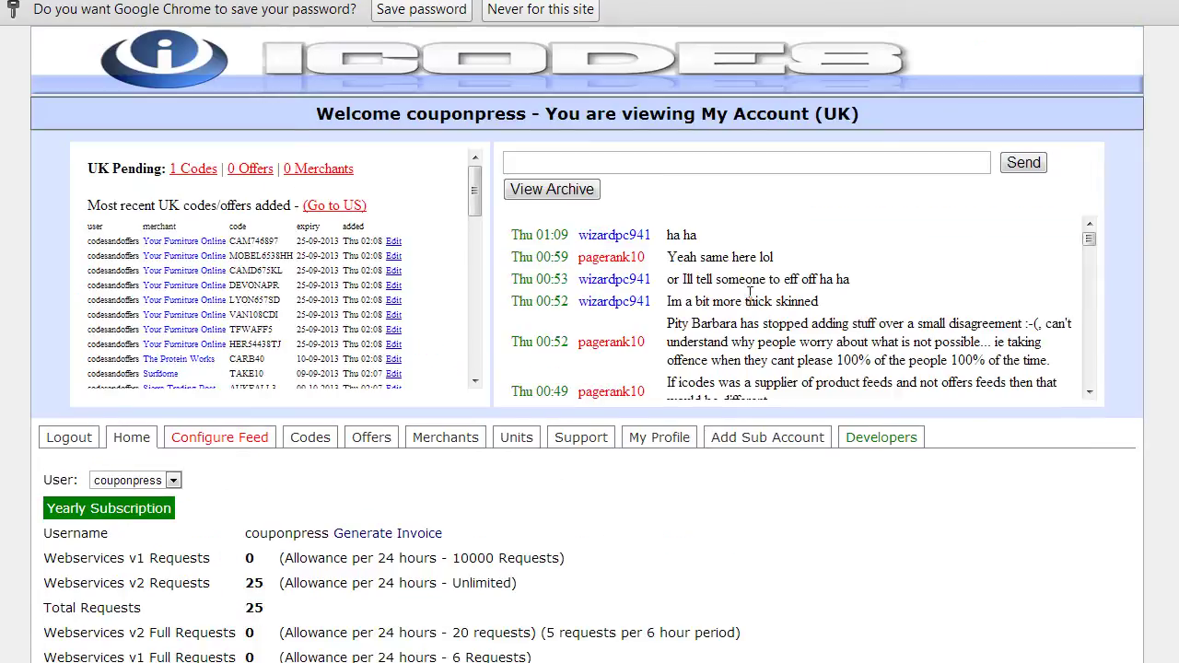
pyautogui.scroll(-2, 749, 293)
pyautogui.scroll(2, 465, 276)
pyautogui.moveTo(220, 429)
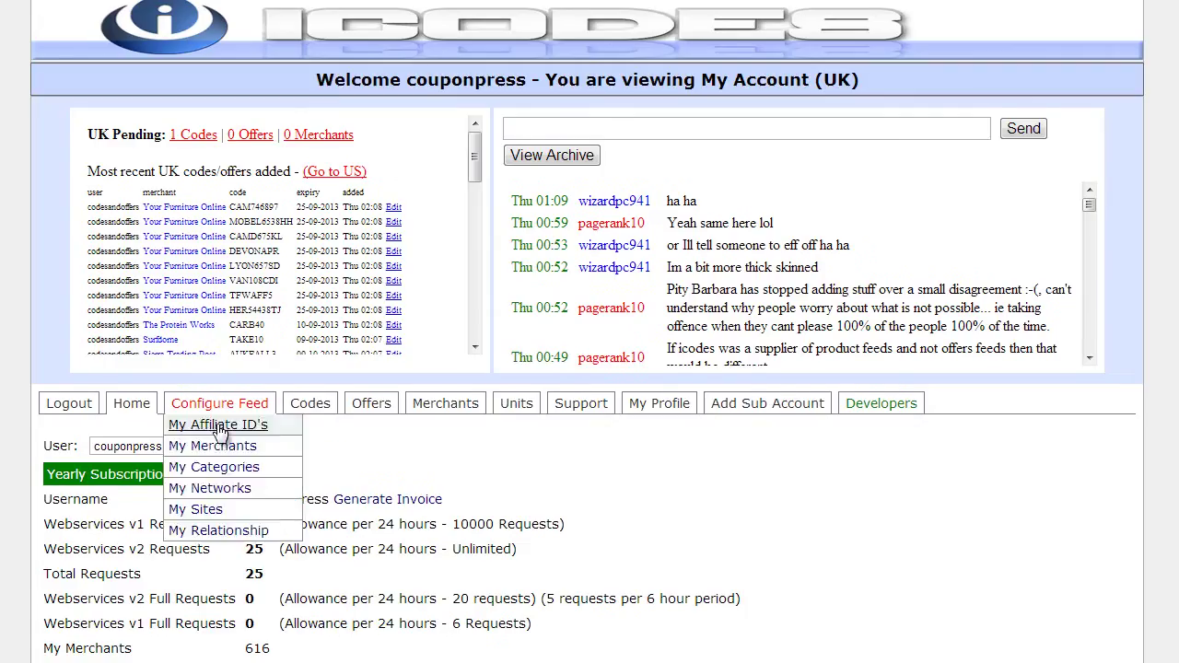
pyautogui.scroll(-1, 220, 429)
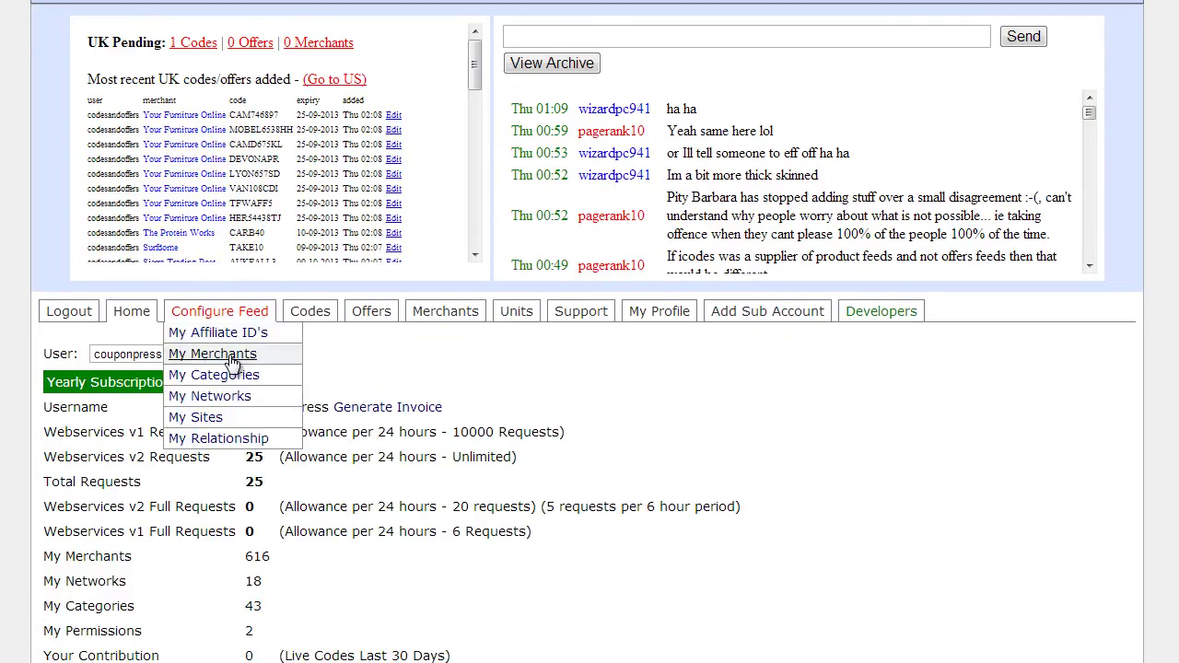
pyautogui.click(231, 362)
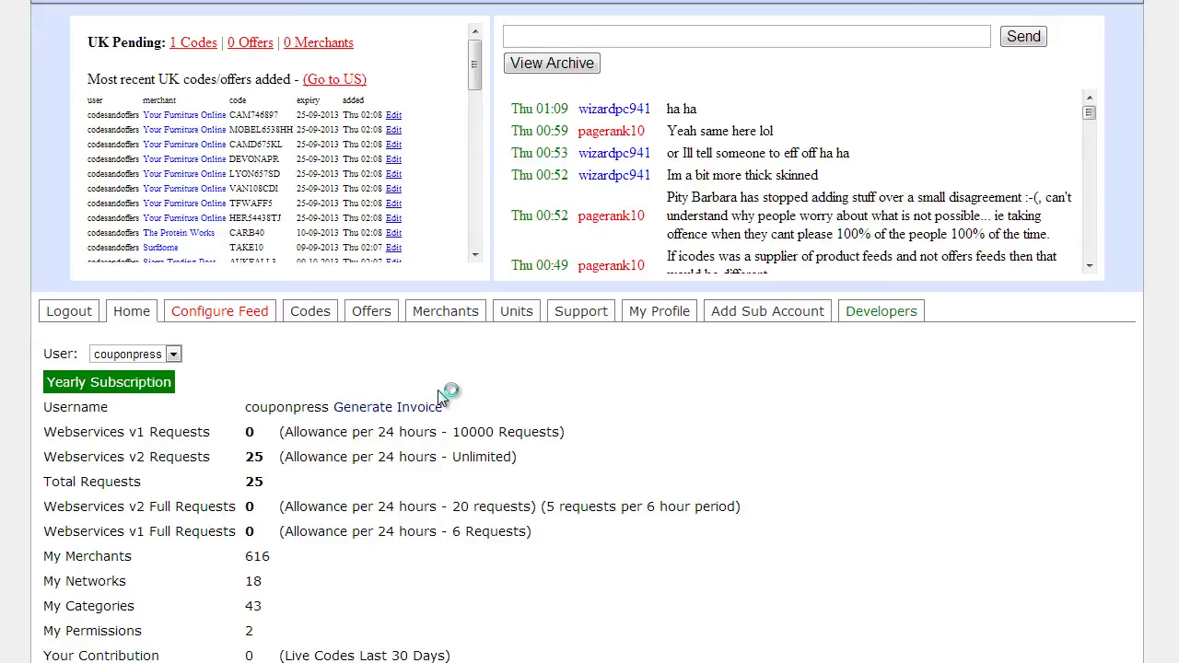
pyautogui.scroll(-2, 325, 486)
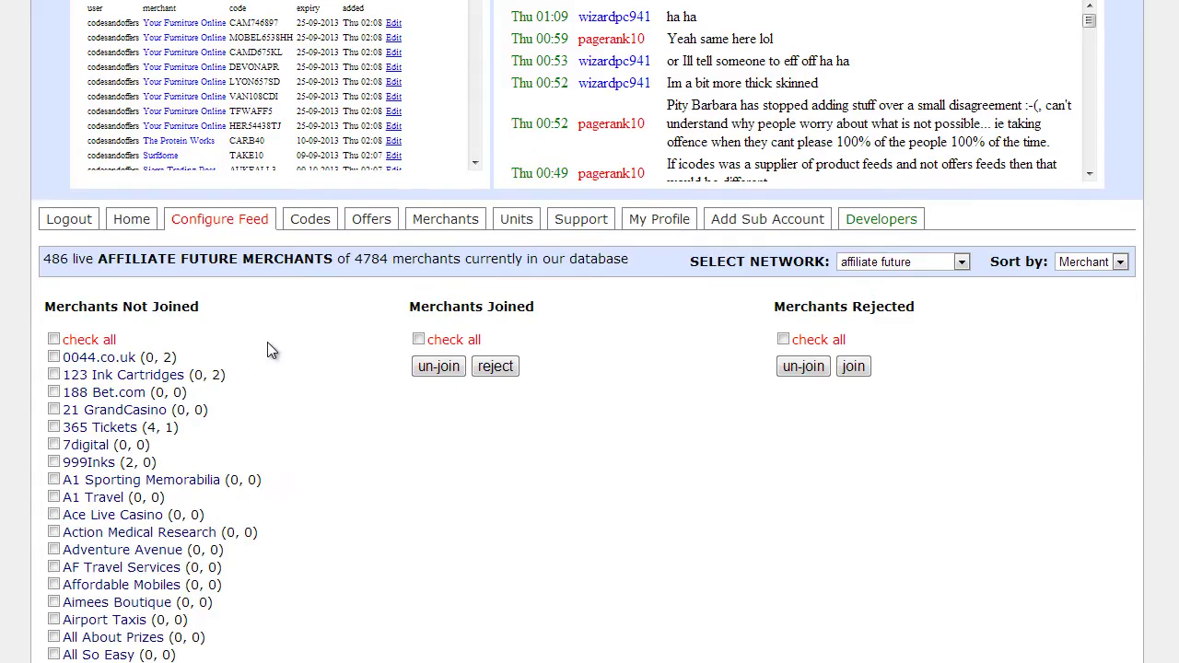
pyautogui.click(881, 219)
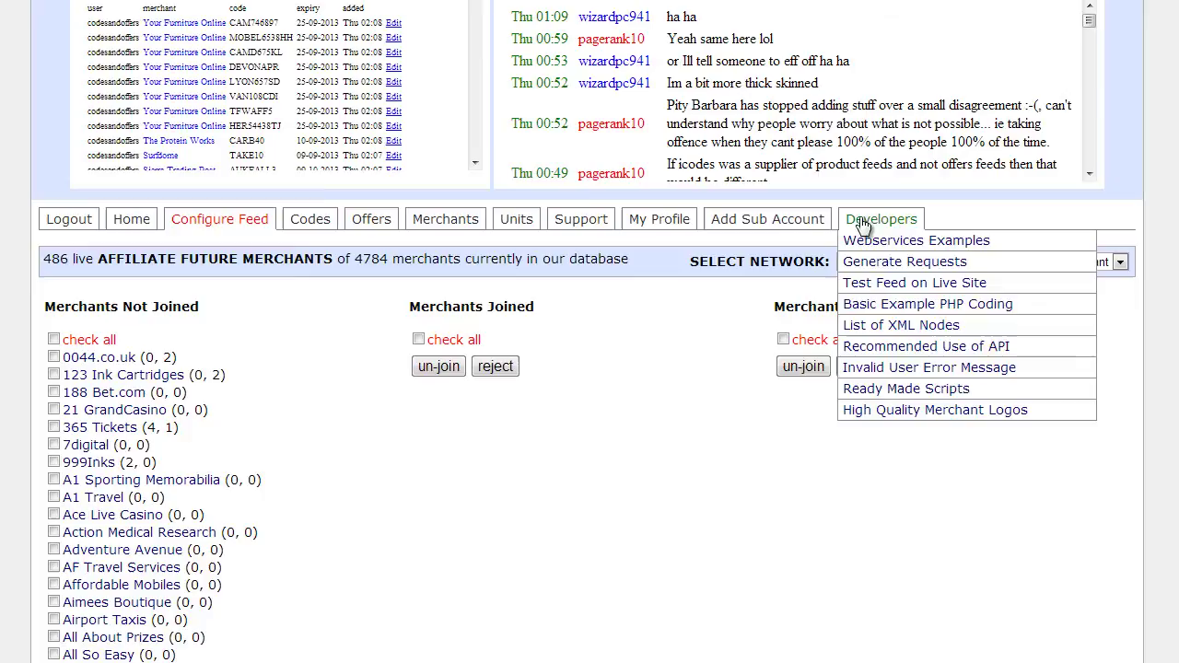
pyautogui.click(903, 263)
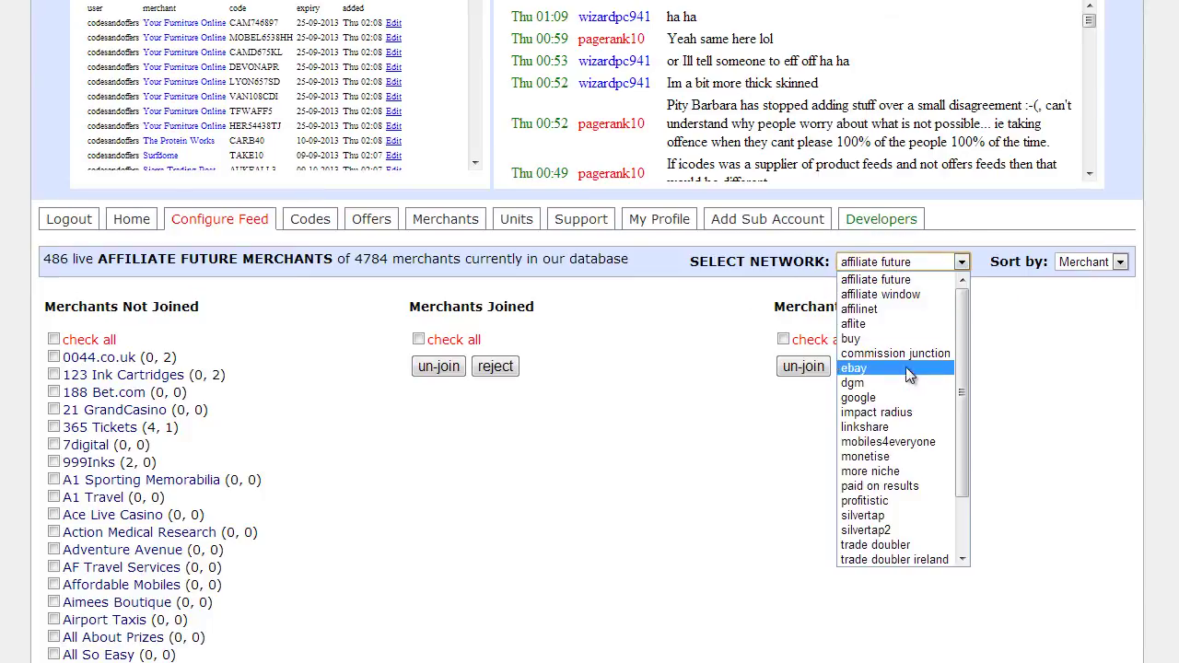
pyautogui.scroll(-1, 907, 373)
pyautogui.scroll(2, 909, 387)
pyautogui.click(1050, 323)
pyautogui.click(1092, 262)
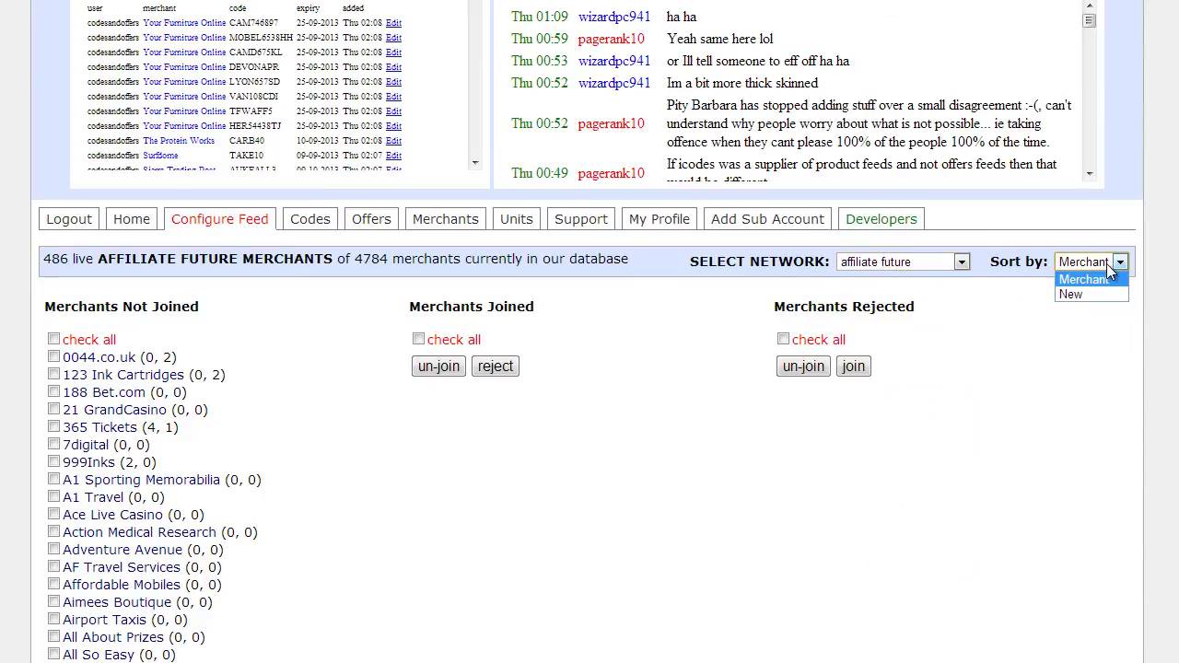
pyautogui.click(1032, 324)
pyautogui.scroll(-2, 251, 389)
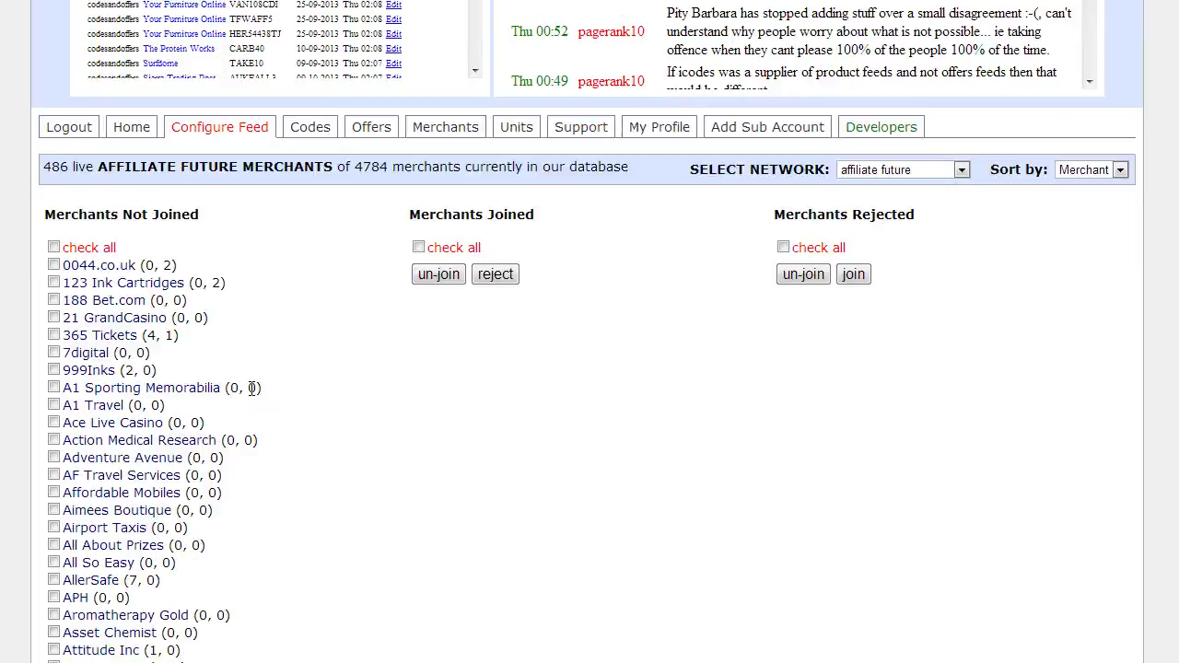
pyautogui.scroll(3, 251, 389)
pyautogui.scroll(-1, 800, 417)
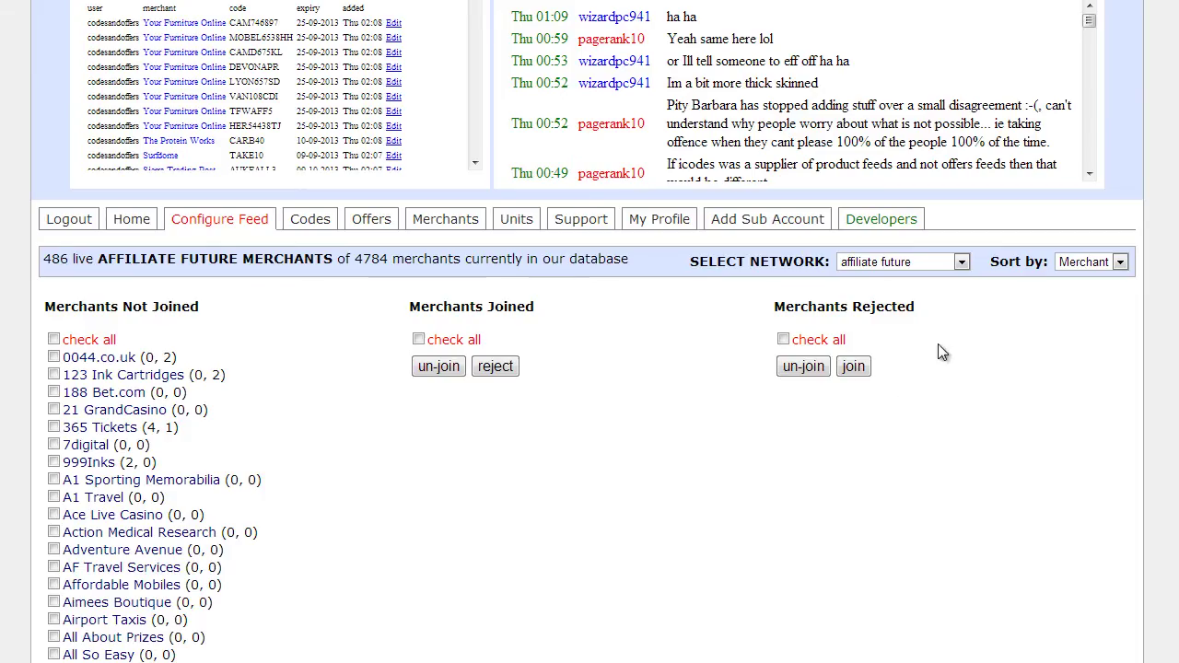
# Step: Set Select Network to commission junction and join all its not-joined merchants
pyautogui.click(944, 262)
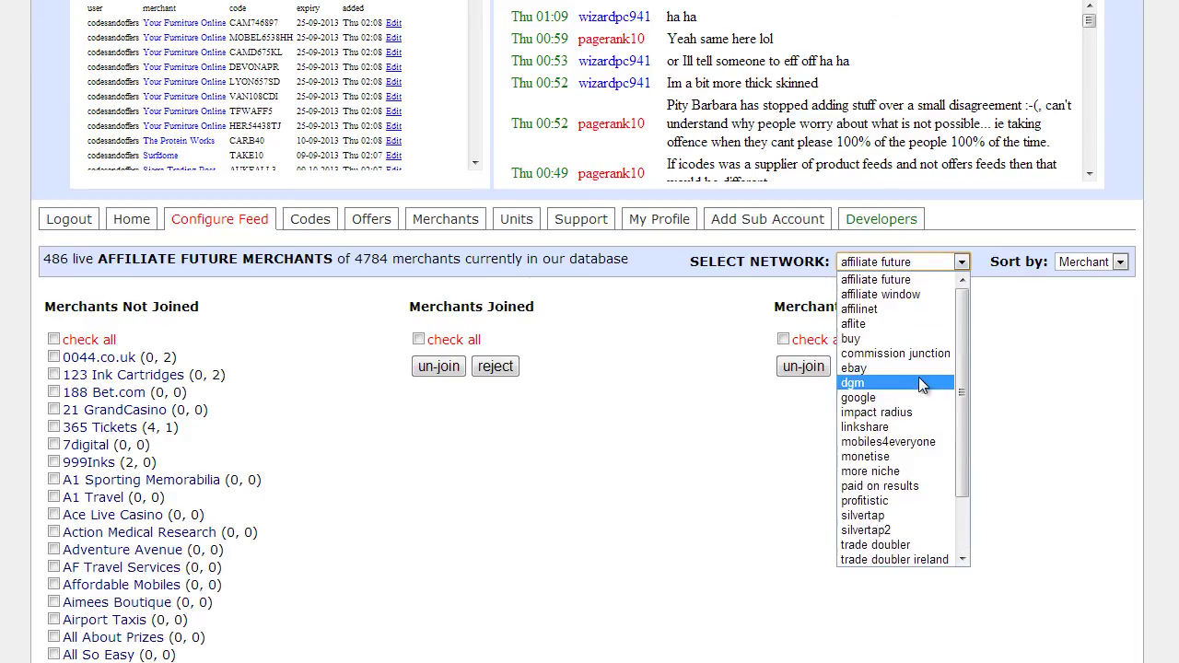
pyautogui.click(928, 356)
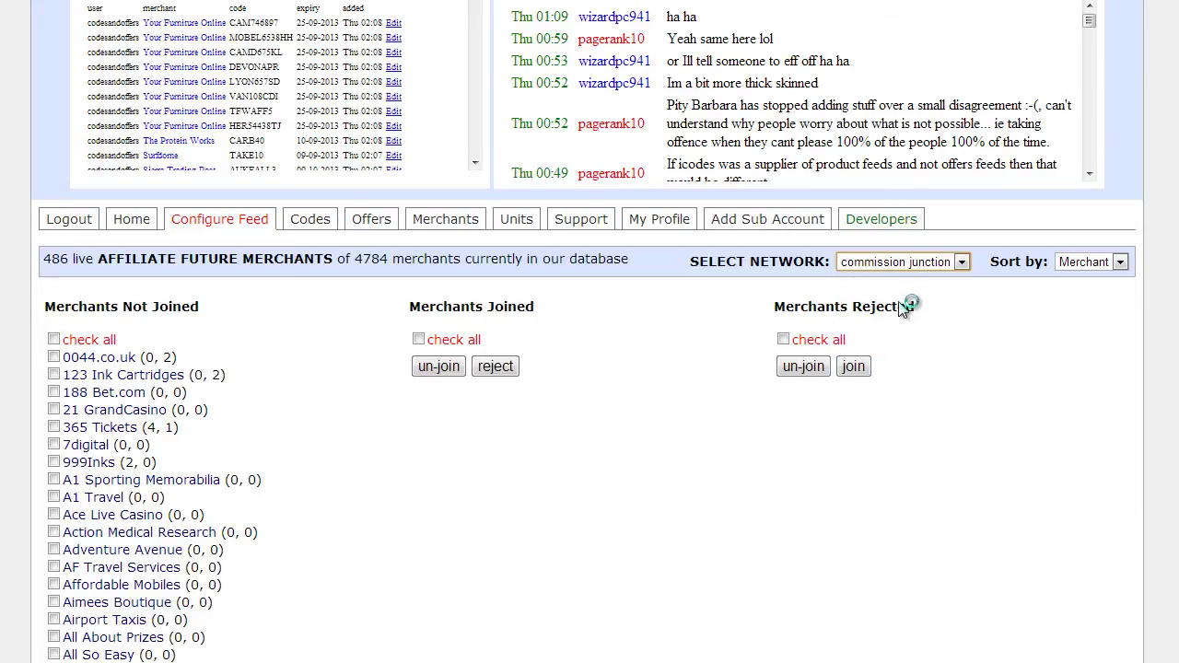
pyautogui.scroll(-20, 1175, 590)
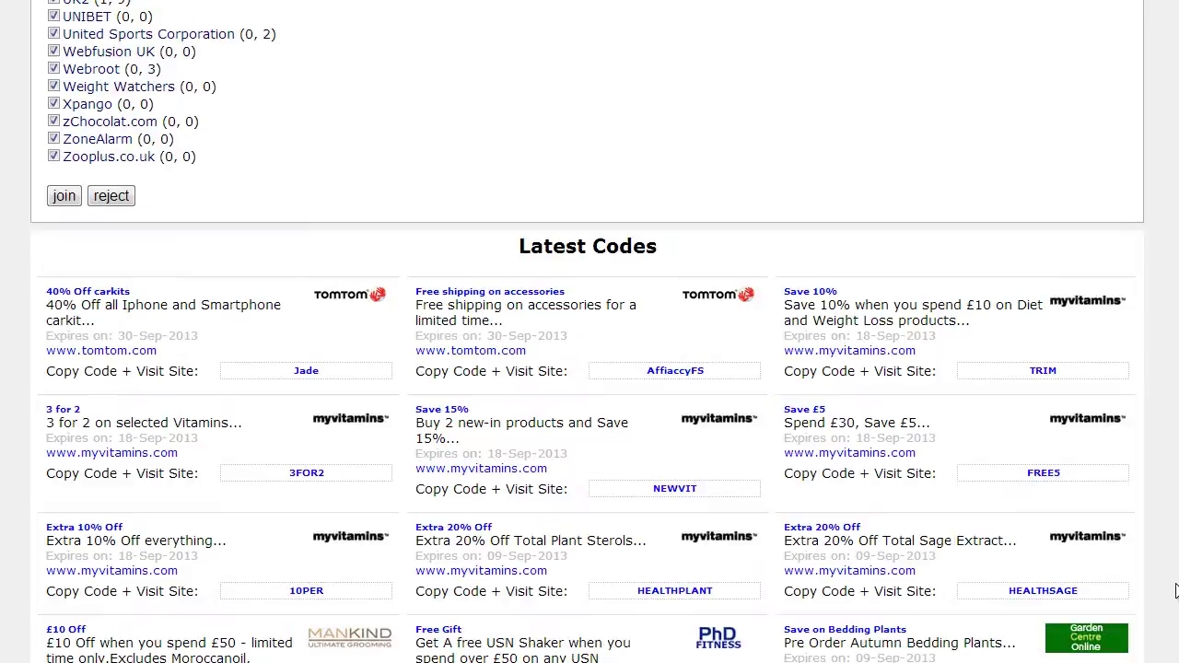
pyautogui.scroll(3, 182, 400)
pyautogui.click(63, 323)
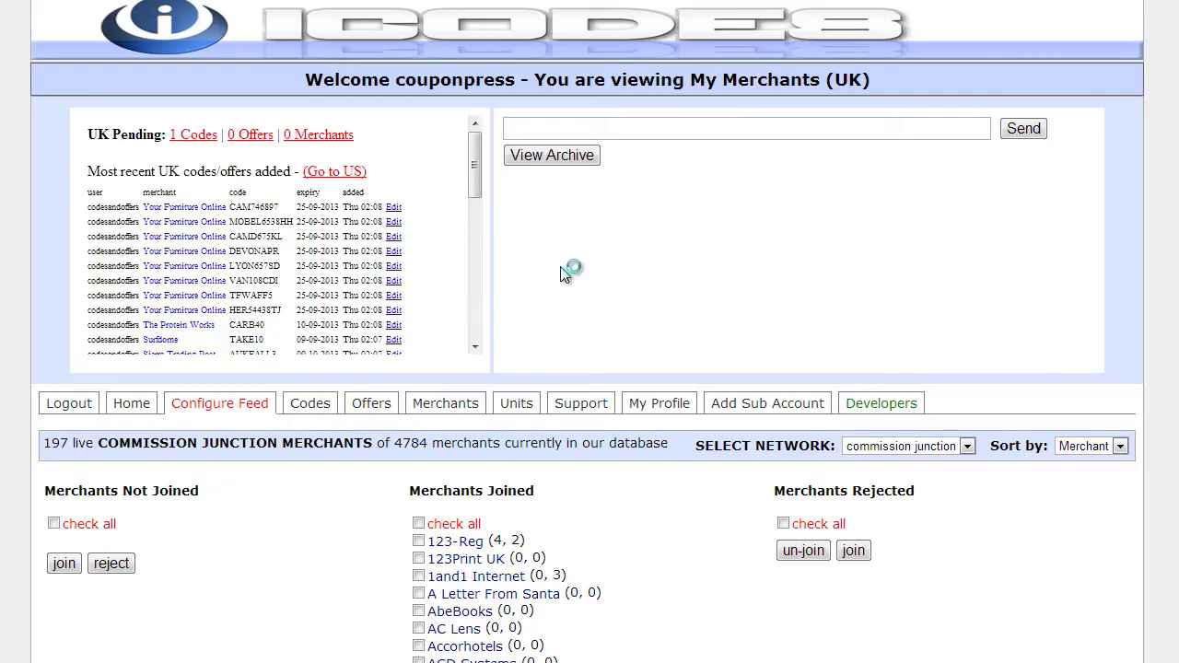
pyautogui.scroll(-8, 443, 267)
pyautogui.scroll(-20, 391, 375)
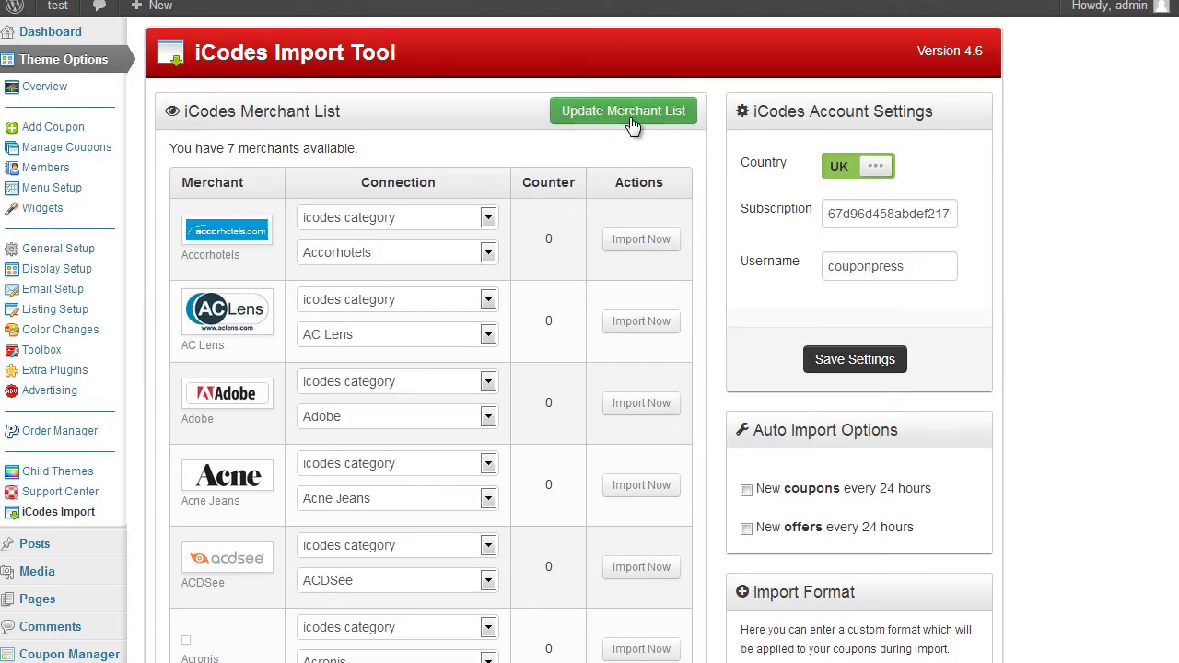
# Step: Run Update Merchant List to reach 197 merchants, then browse the list and first merchant's categories
pyautogui.click(630, 116)
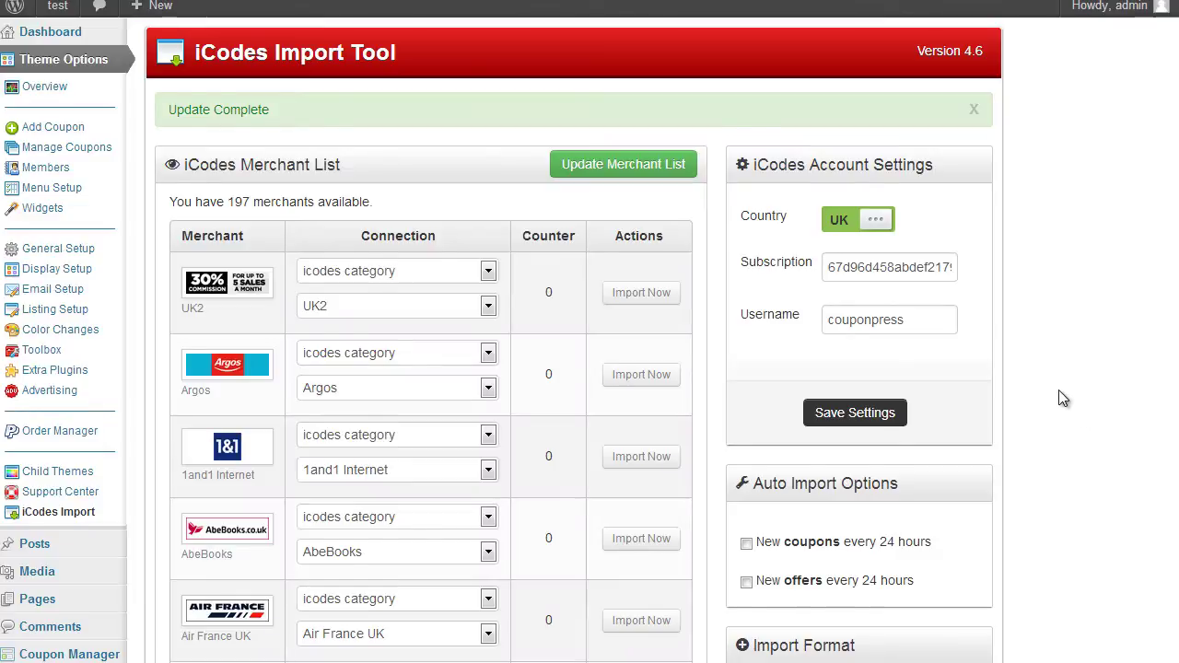
pyautogui.scroll(-5, 1053, 400)
pyautogui.scroll(-12, 529, 367)
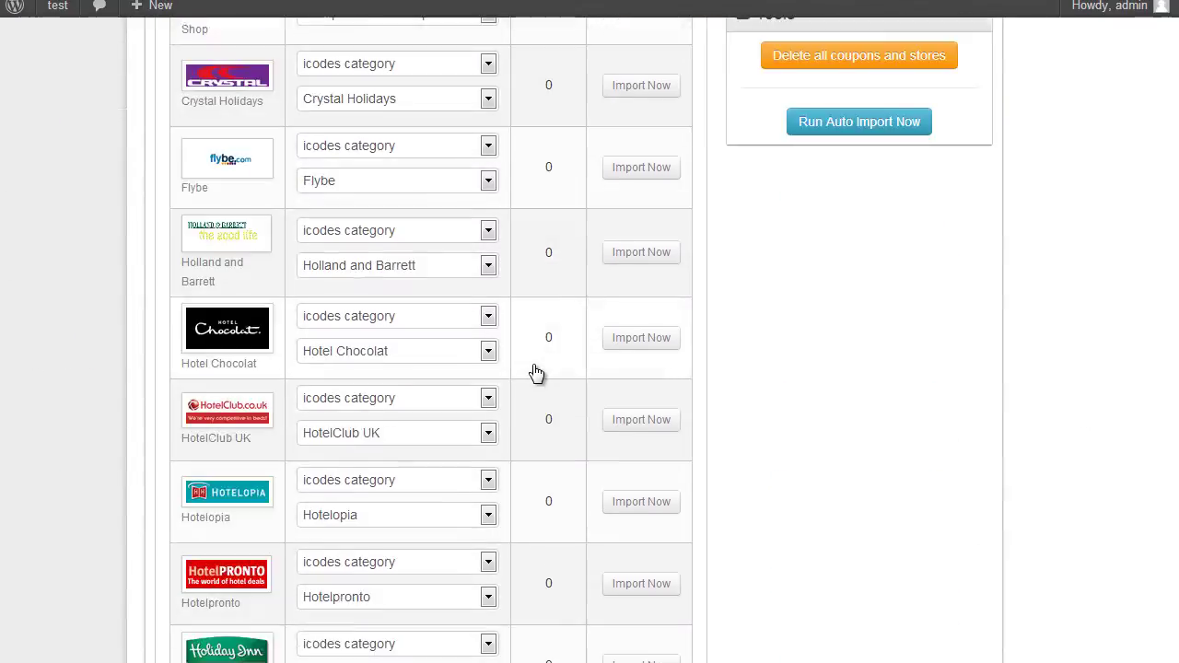
pyautogui.scroll(15, 310, 444)
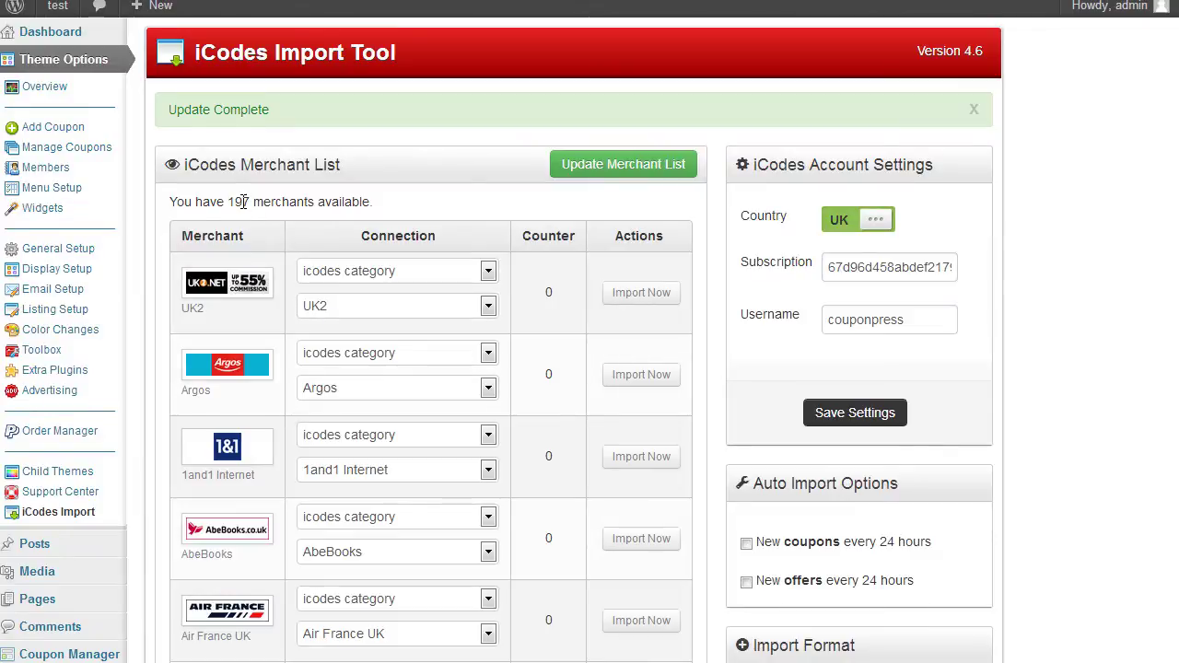
pyautogui.scroll(-2, 534, 279)
pyautogui.scroll(2, 516, 276)
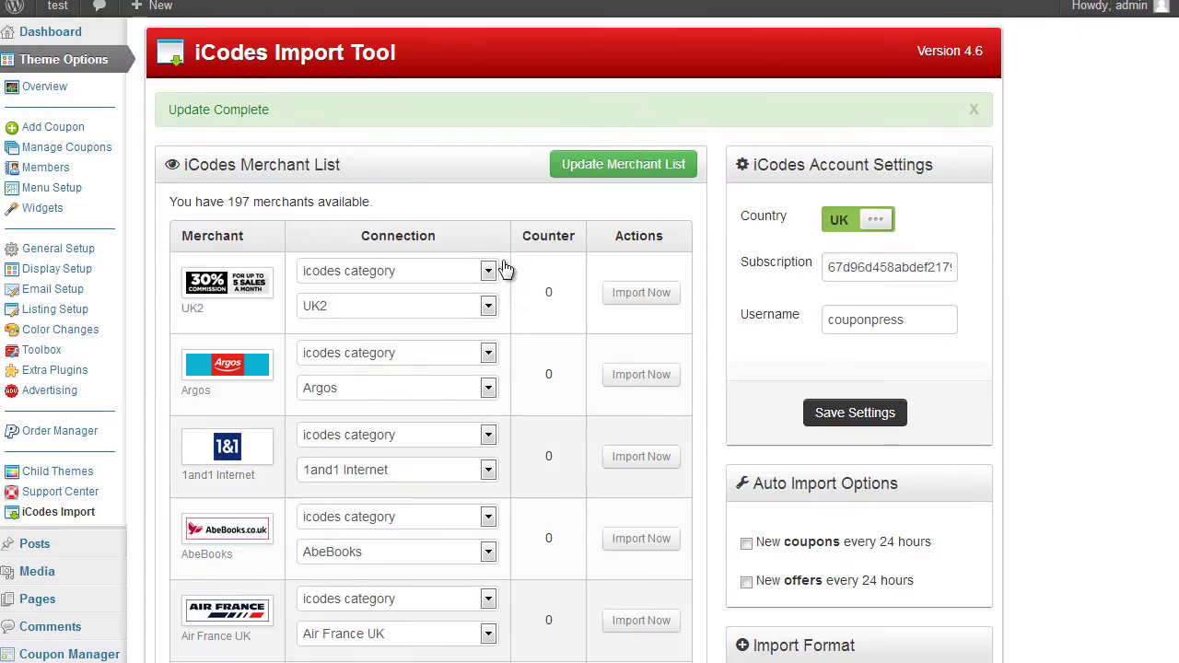
pyautogui.click(488, 271)
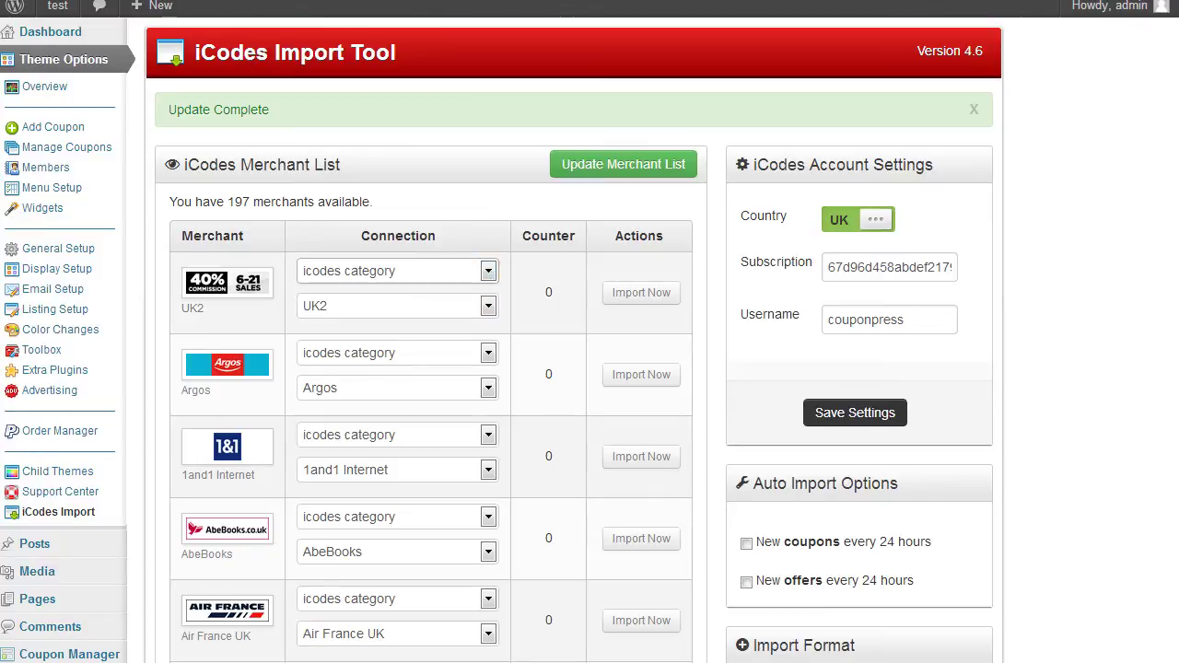
pyautogui.scroll(-20, 367, 375)
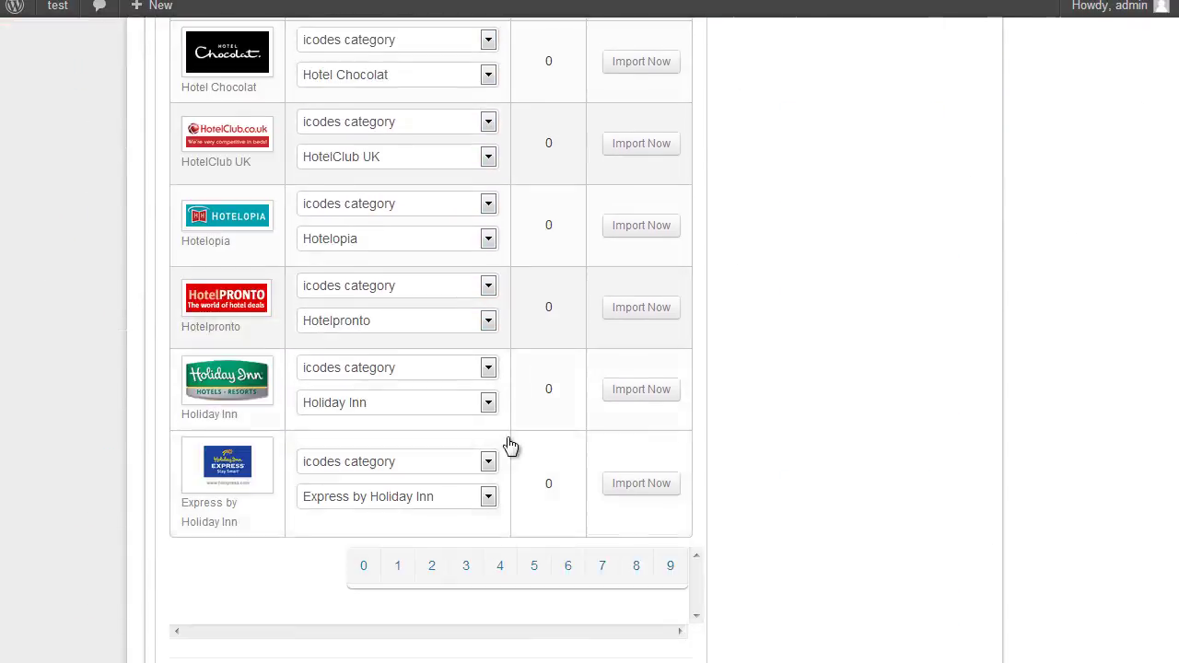
pyautogui.scroll(20, 539, 526)
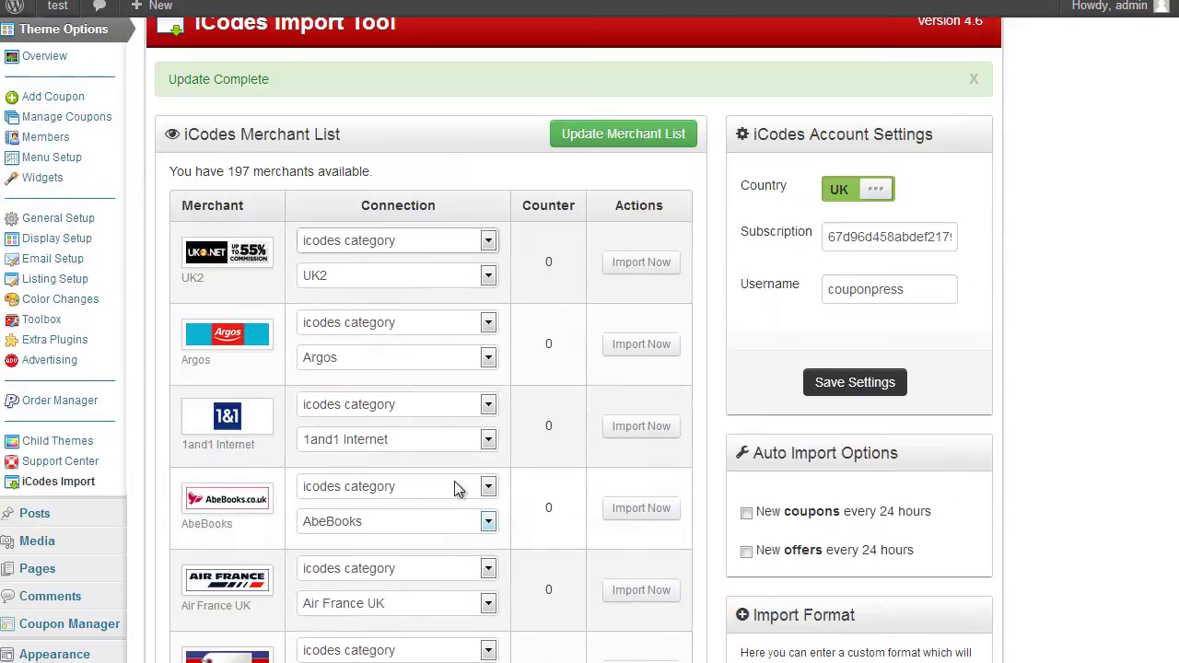
pyautogui.scroll(-4, 451, 446)
pyautogui.scroll(3, 356, 303)
pyautogui.scroll(-20, 292, 474)
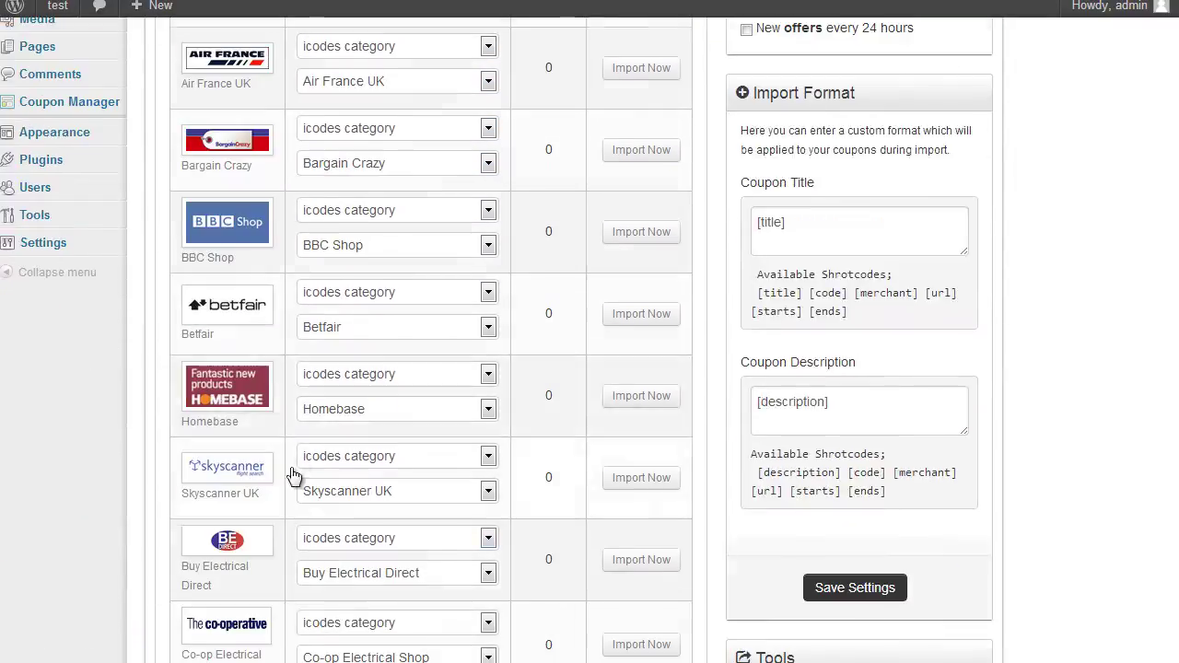
# Step: Import All Codes (1 coupon, 9 offers), then browse the front page's UK2 coupons and reveal the first code
pyautogui.click(221, 479)
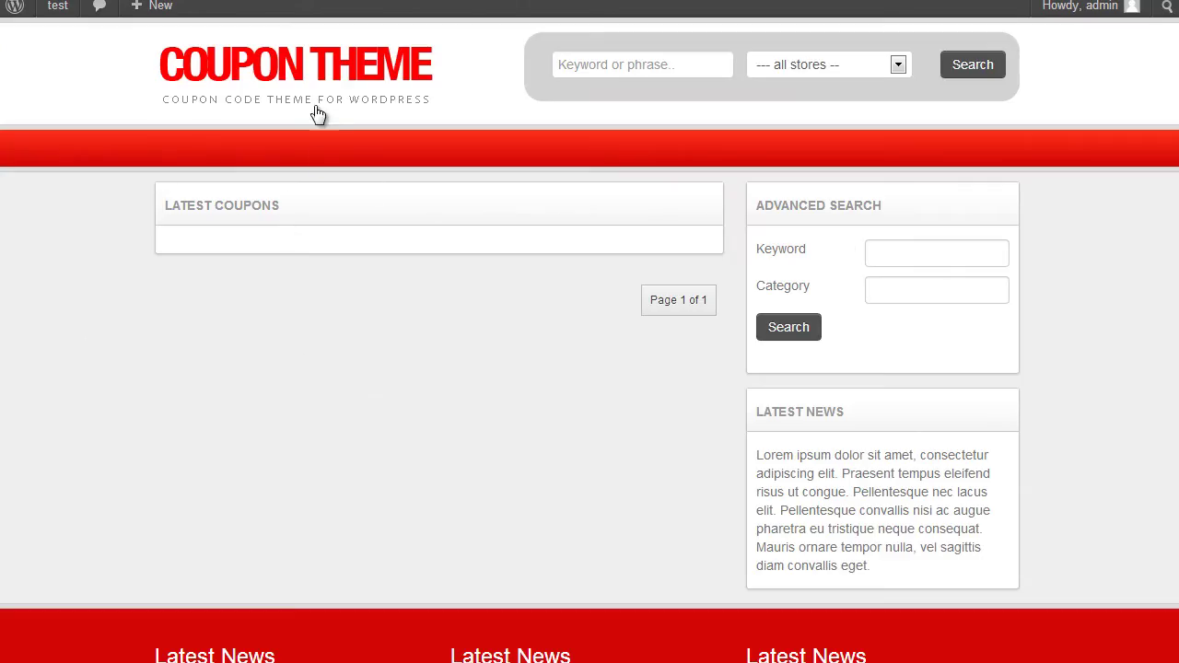
pyautogui.click(311, 83)
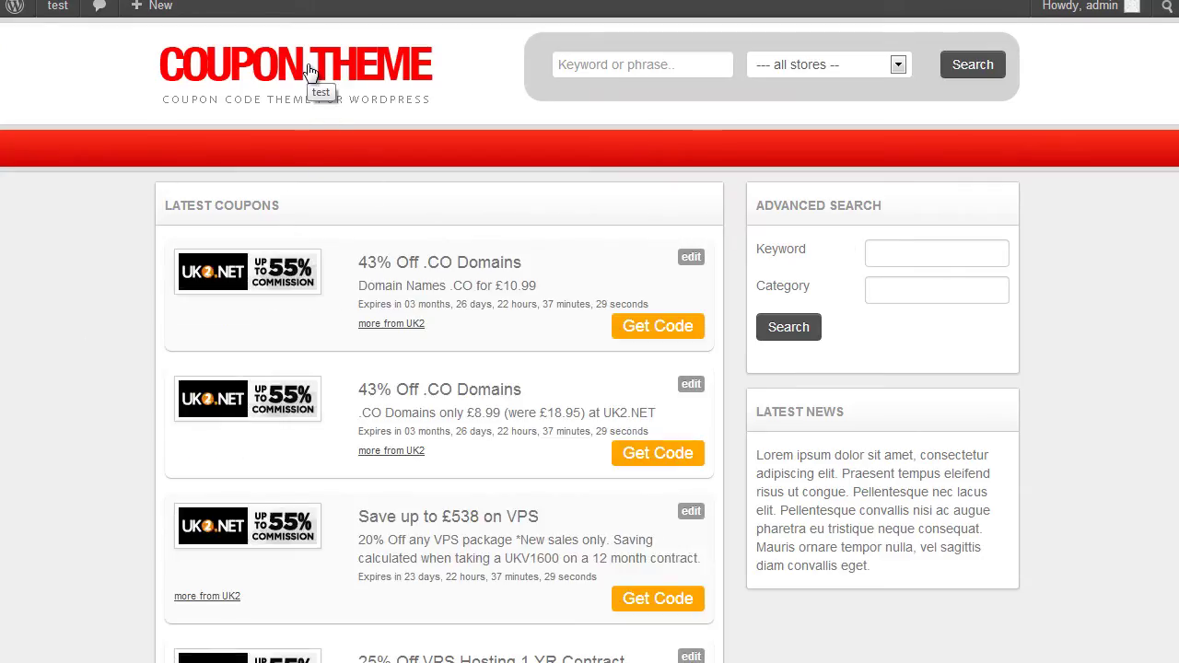
pyautogui.scroll(-3, 437, 273)
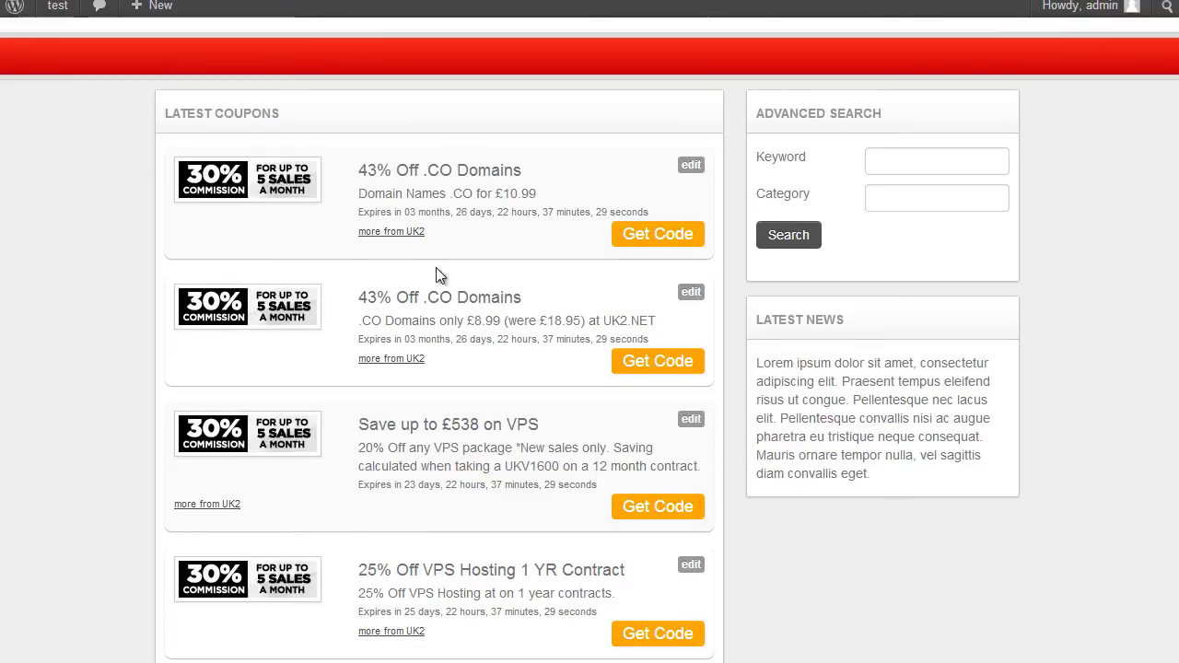
pyautogui.scroll(-6, 408, 391)
pyautogui.scroll(9, 406, 396)
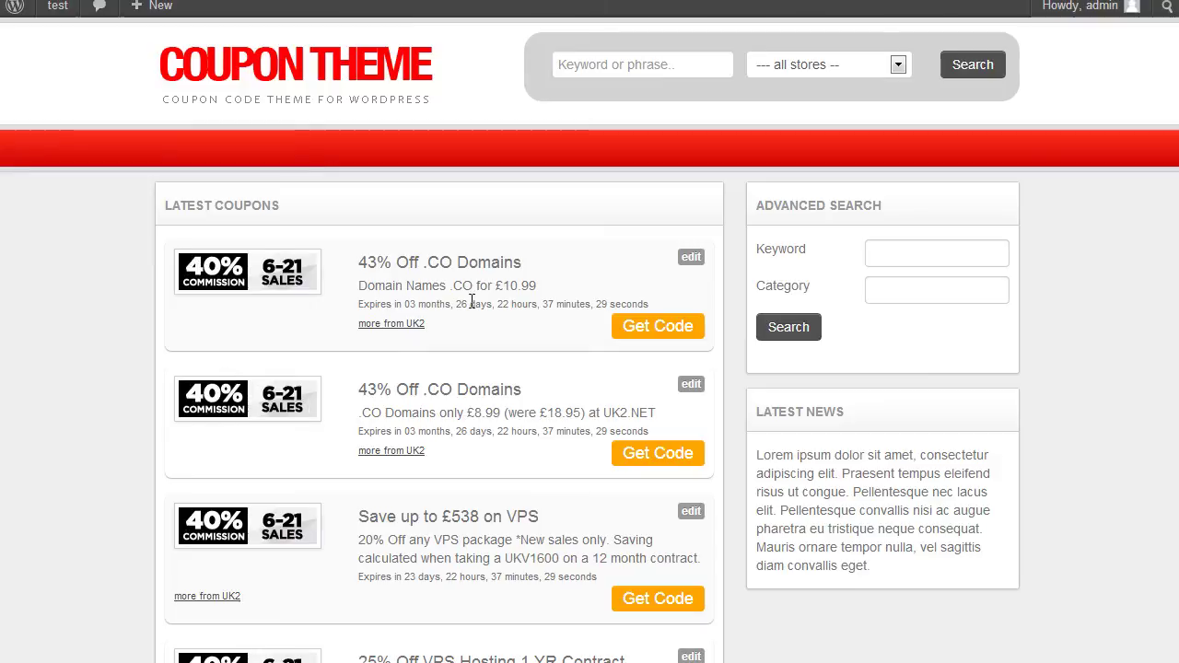
pyautogui.click(658, 328)
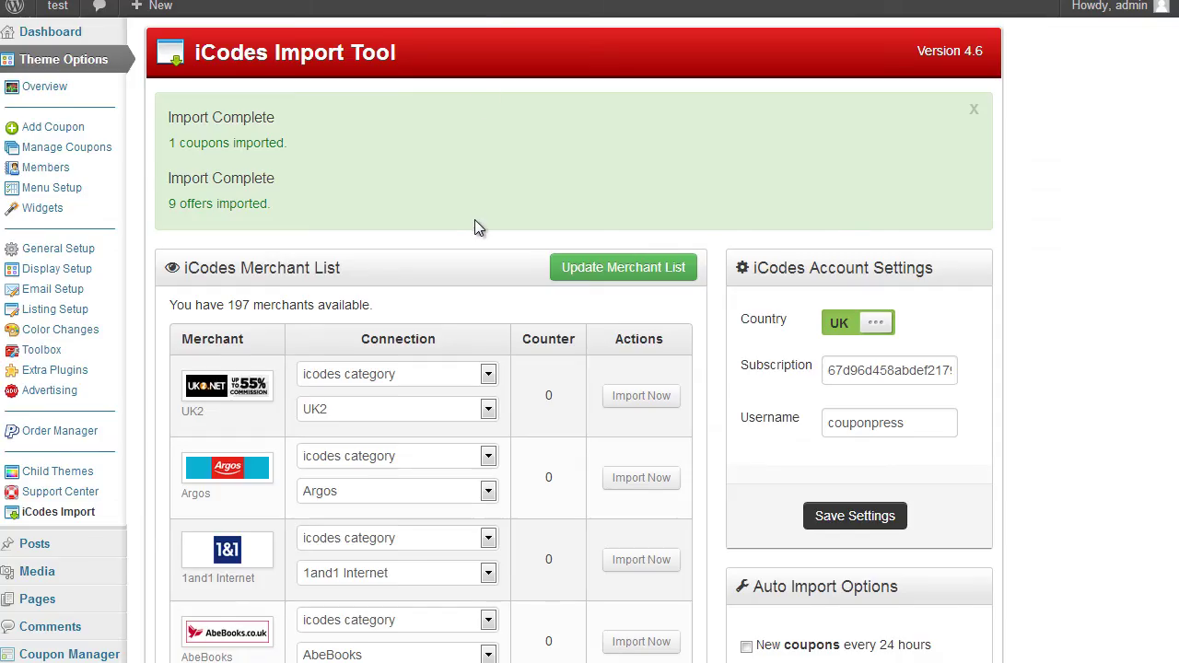
# Step: Tick 'New coupons every 24 hours' under Auto Import Options in the iCodes Import Tool
pyautogui.scroll(-2, 665, 231)
pyautogui.scroll(2, 663, 224)
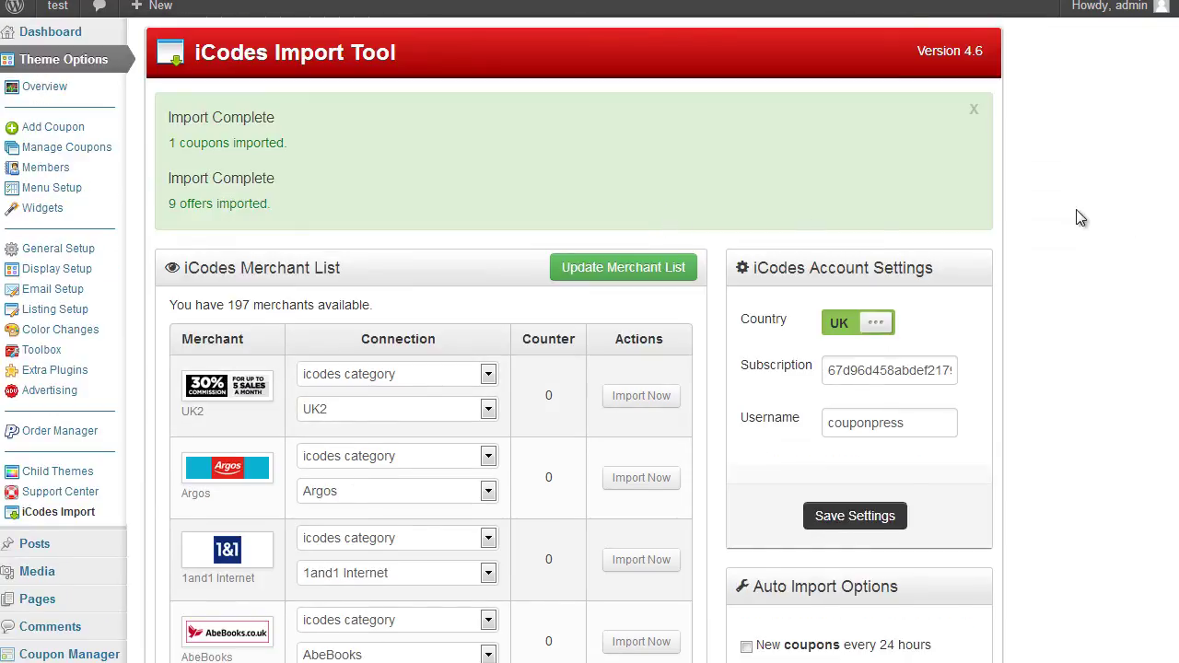
pyautogui.scroll(-4, 1087, 212)
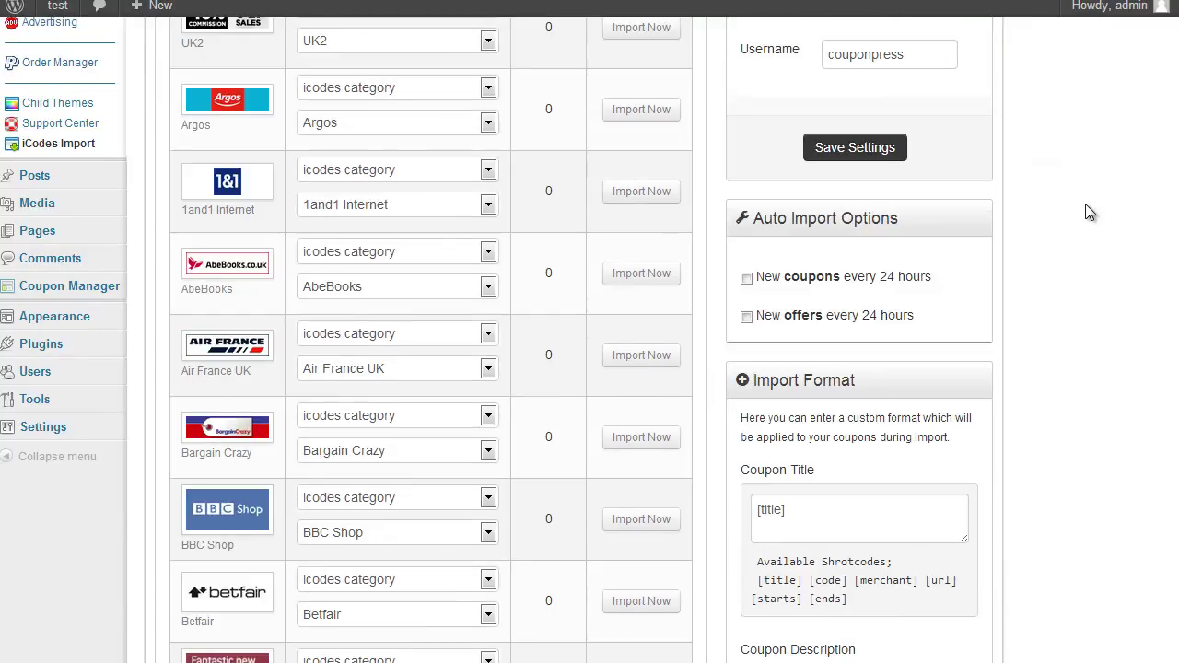
pyautogui.scroll(-1, 1090, 212)
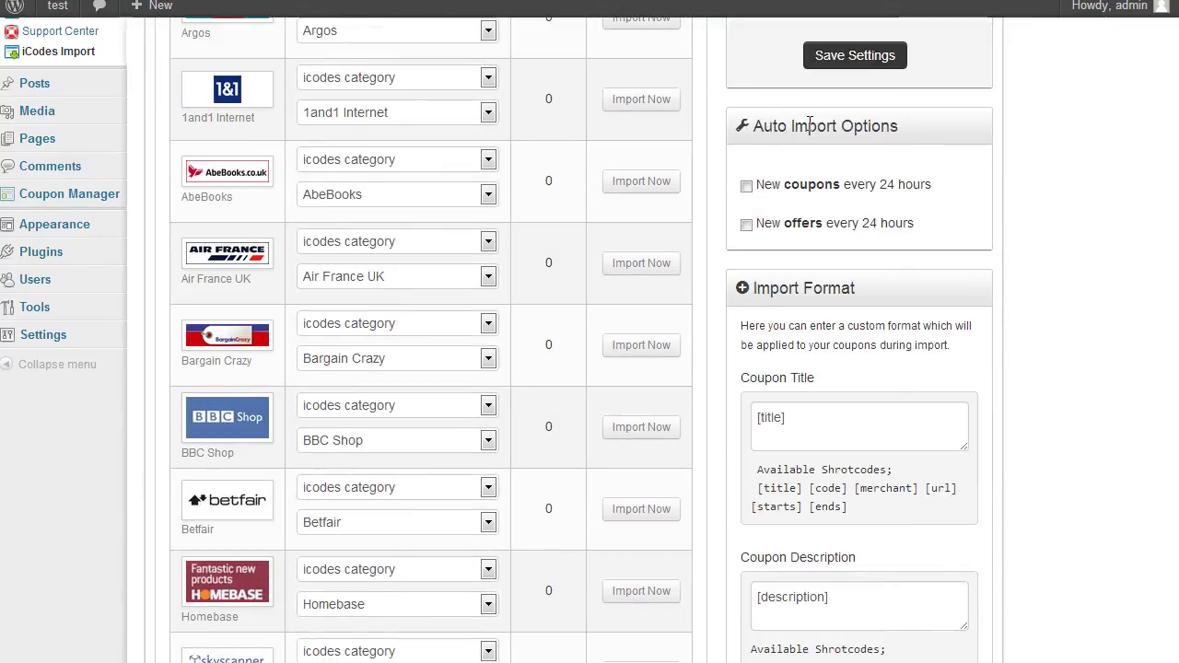
pyautogui.click(747, 187)
pyautogui.scroll(-1, 995, 271)
pyautogui.scroll(-1, 1017, 248)
pyautogui.scroll(-5, 1017, 248)
pyautogui.scroll(-1, 853, 207)
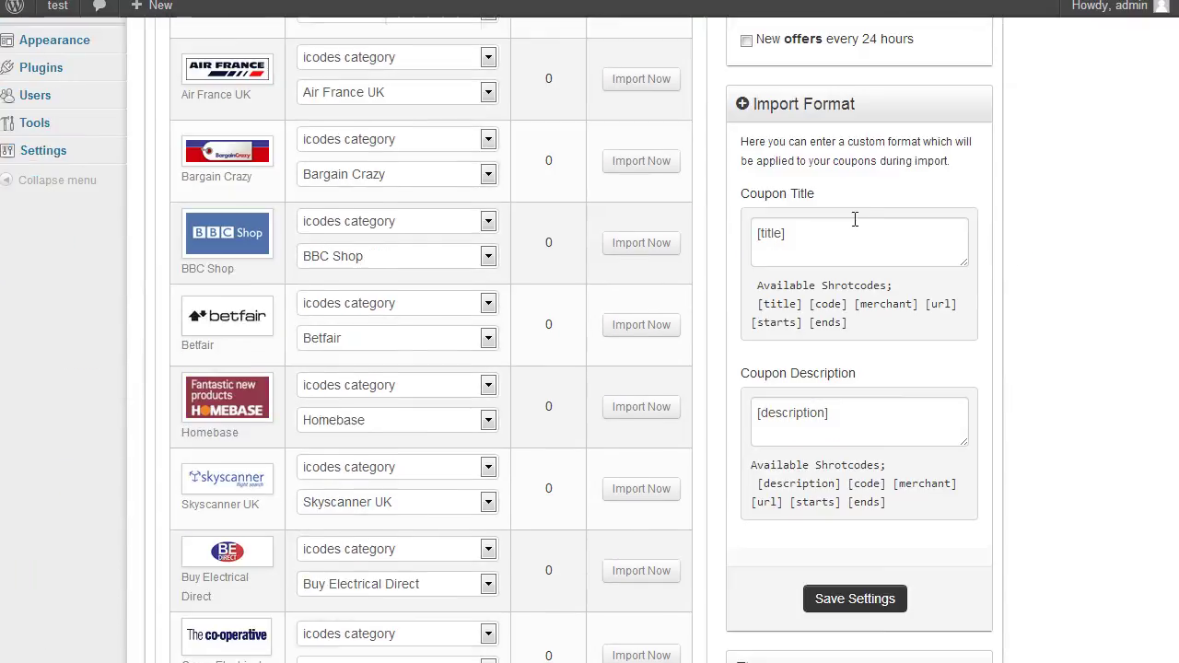
pyautogui.scroll(3, 692, 363)
pyautogui.scroll(-2, 826, 397)
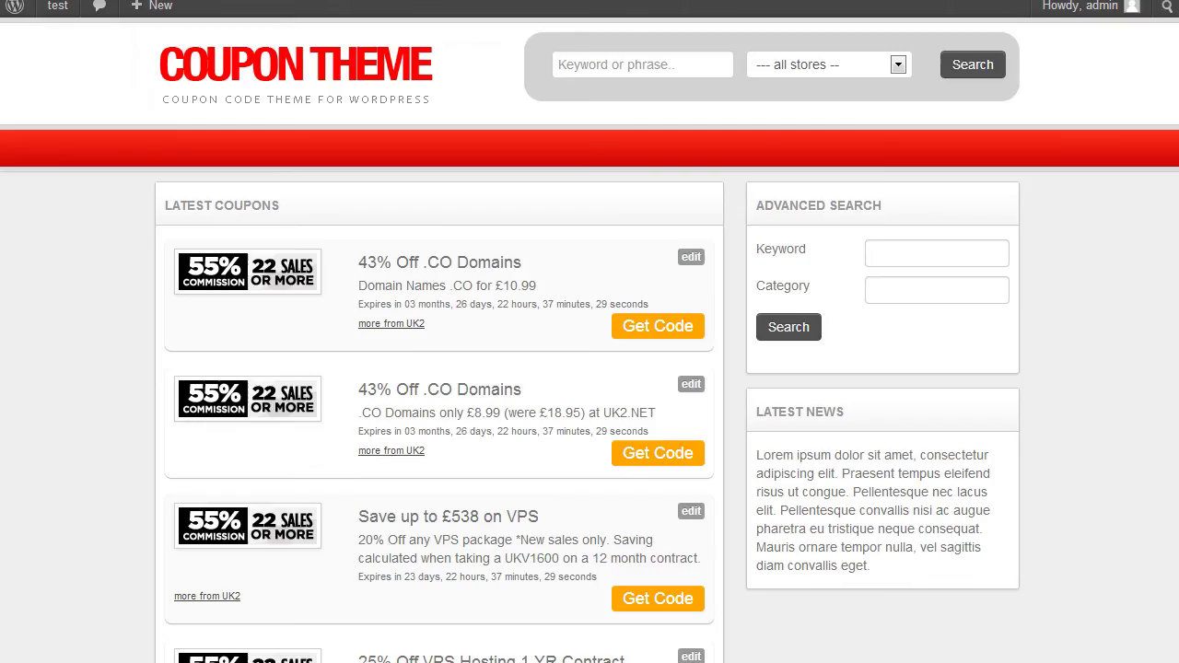
pyautogui.moveTo(357, 263); pyautogui.dragTo(528, 277)
pyautogui.moveTo(360, 287); pyautogui.dragTo(541, 286)
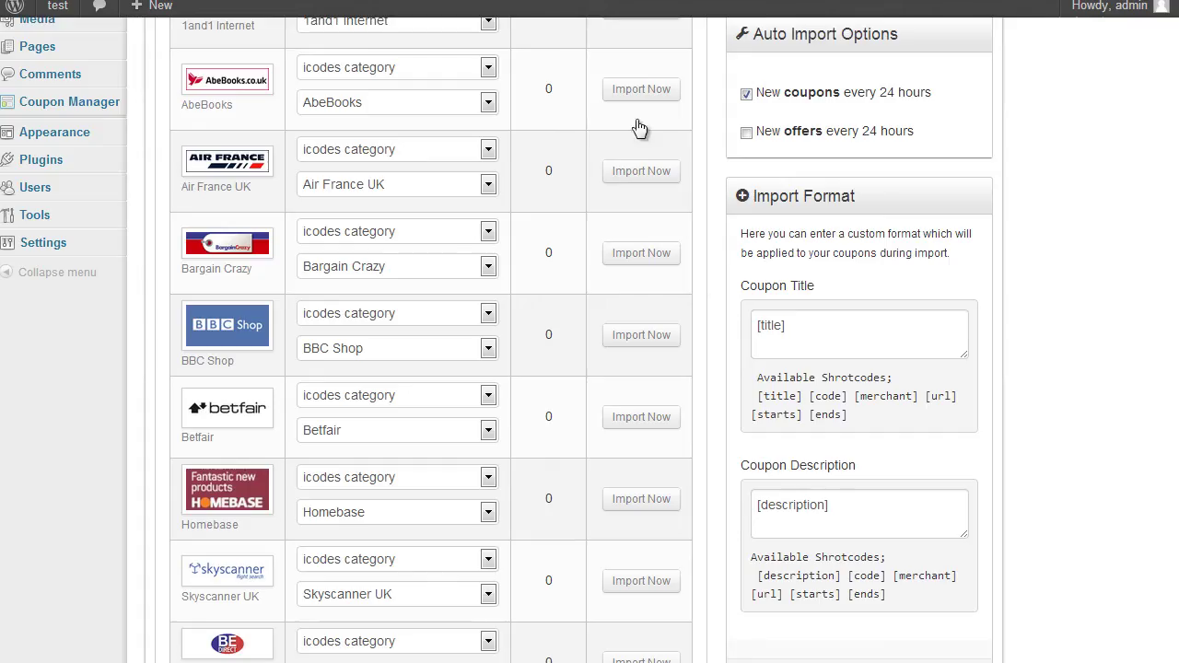
pyautogui.scroll(-2, 806, 242)
pyautogui.click(808, 241)
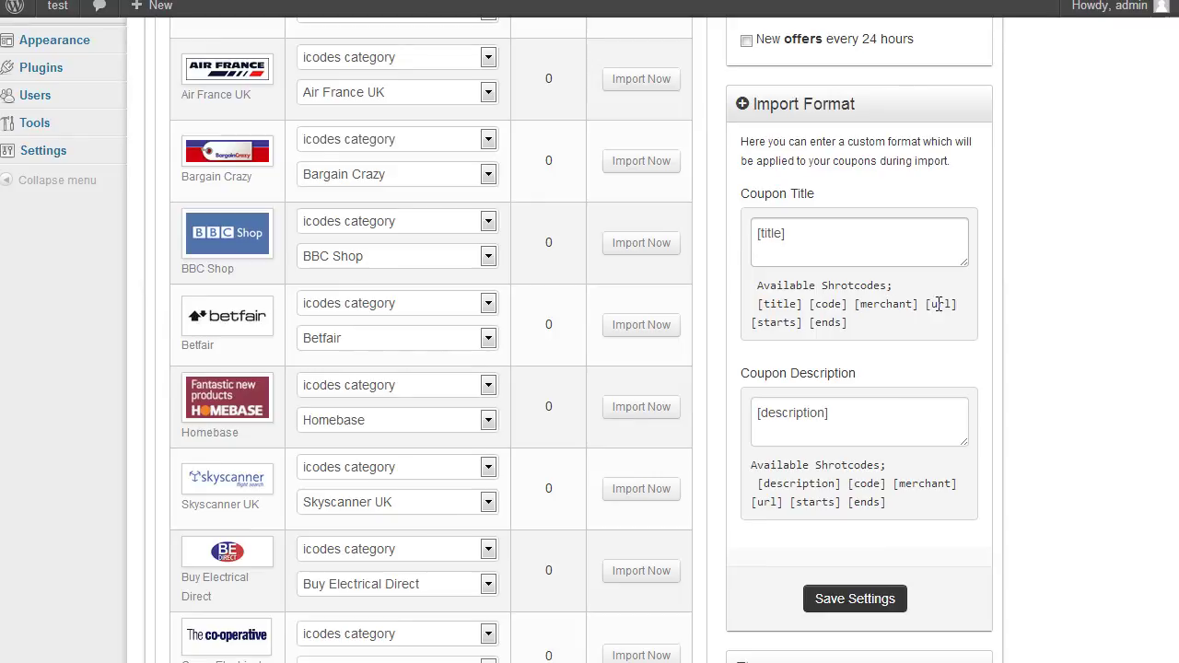
pyautogui.scroll(-1, 805, 252)
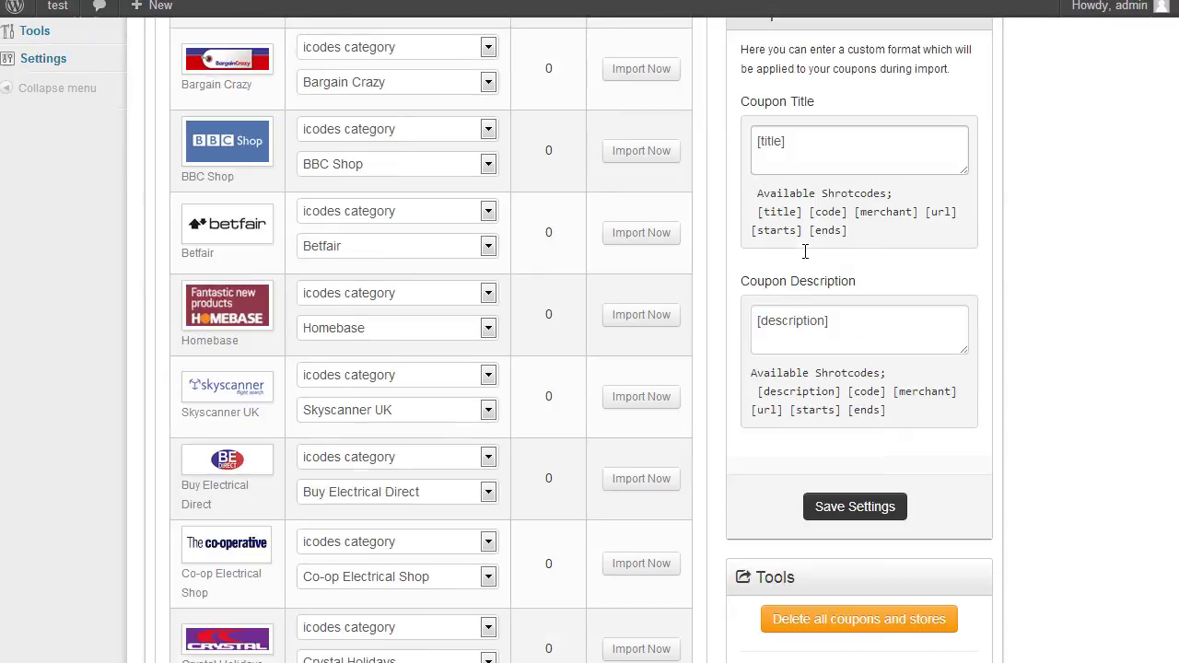
pyautogui.click(794, 329)
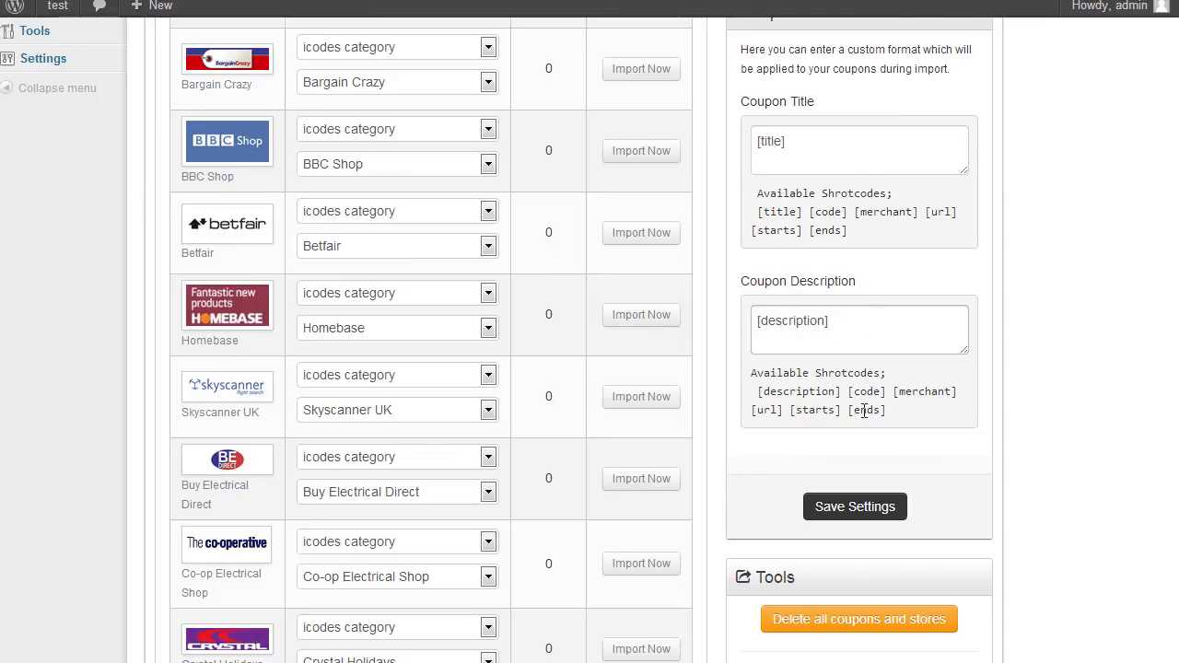
pyautogui.scroll(1, 843, 342)
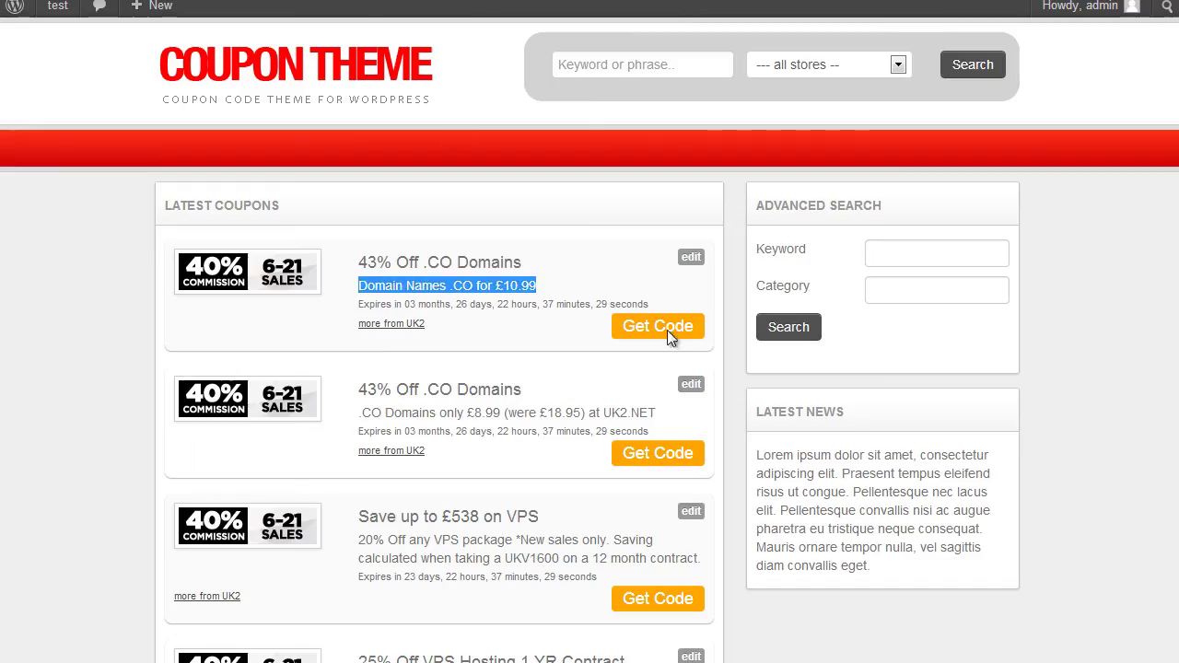
pyautogui.scroll(-1, 452, 282)
pyautogui.click(436, 167)
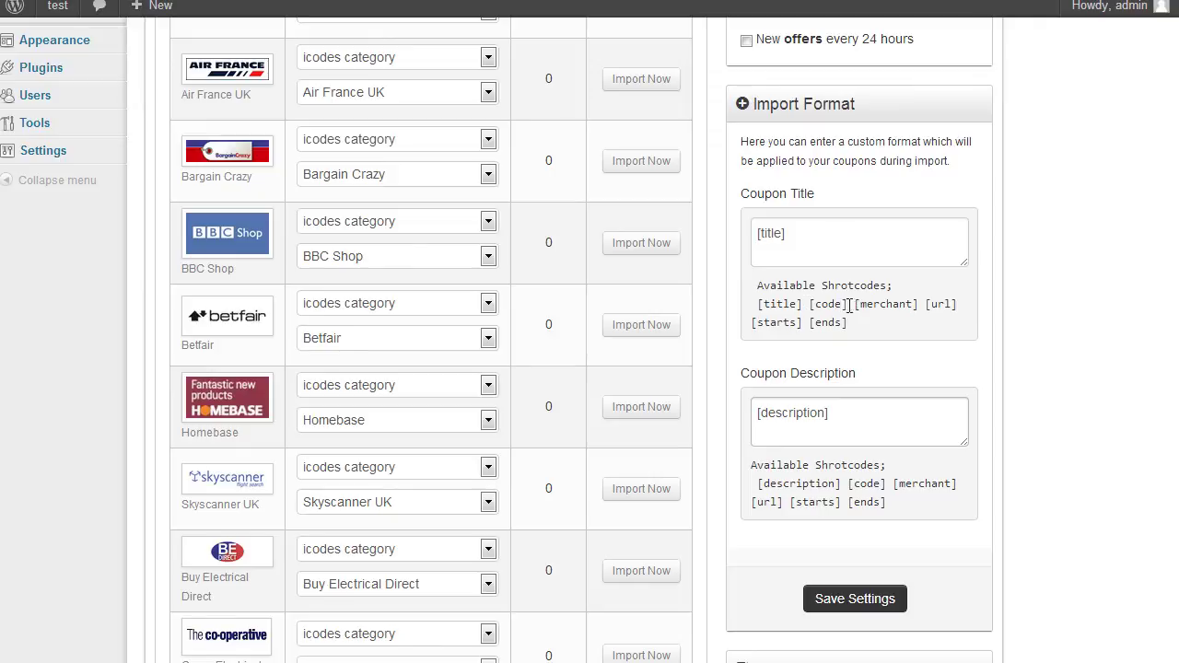
# Step: Paste the [code] shortcode after [title] so Coupon Title reads "[title] [code]", then save settings
pyautogui.moveTo(850, 305); pyautogui.dragTo(811, 304)
pyautogui.hotkey('ctrl', 'c')
pyautogui.click(805, 232)
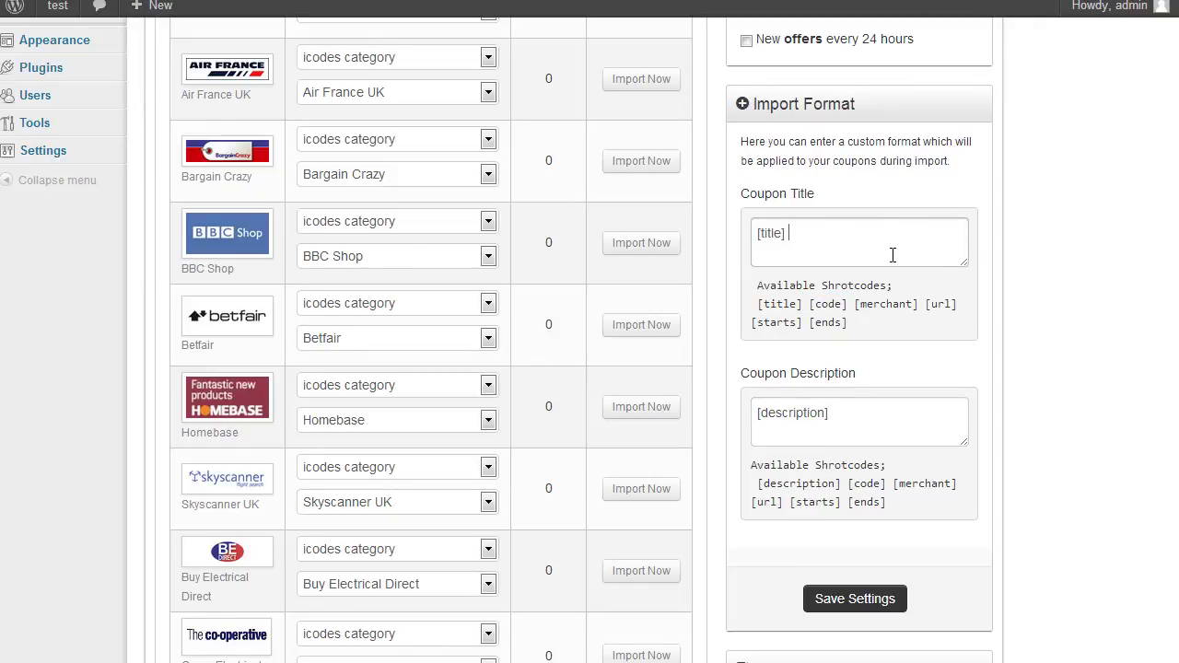
pyautogui.hotkey('ctrl', 'v')
pyautogui.scroll(-2, 1029, 374)
pyautogui.click(837, 419)
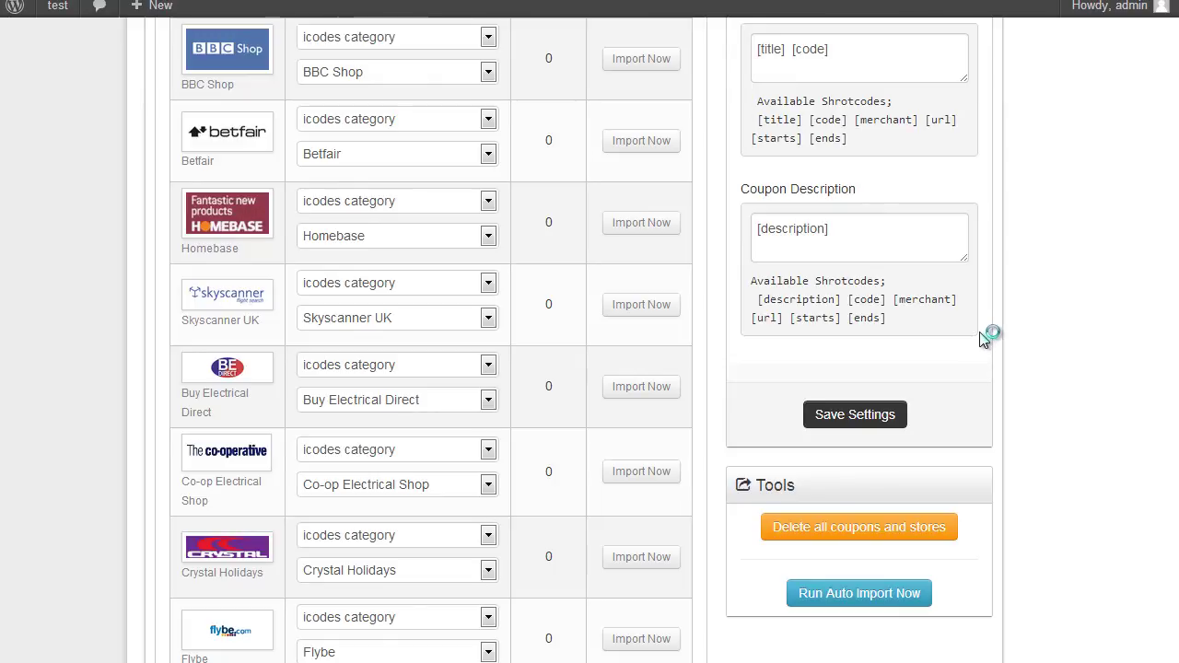
pyautogui.scroll(2, 991, 339)
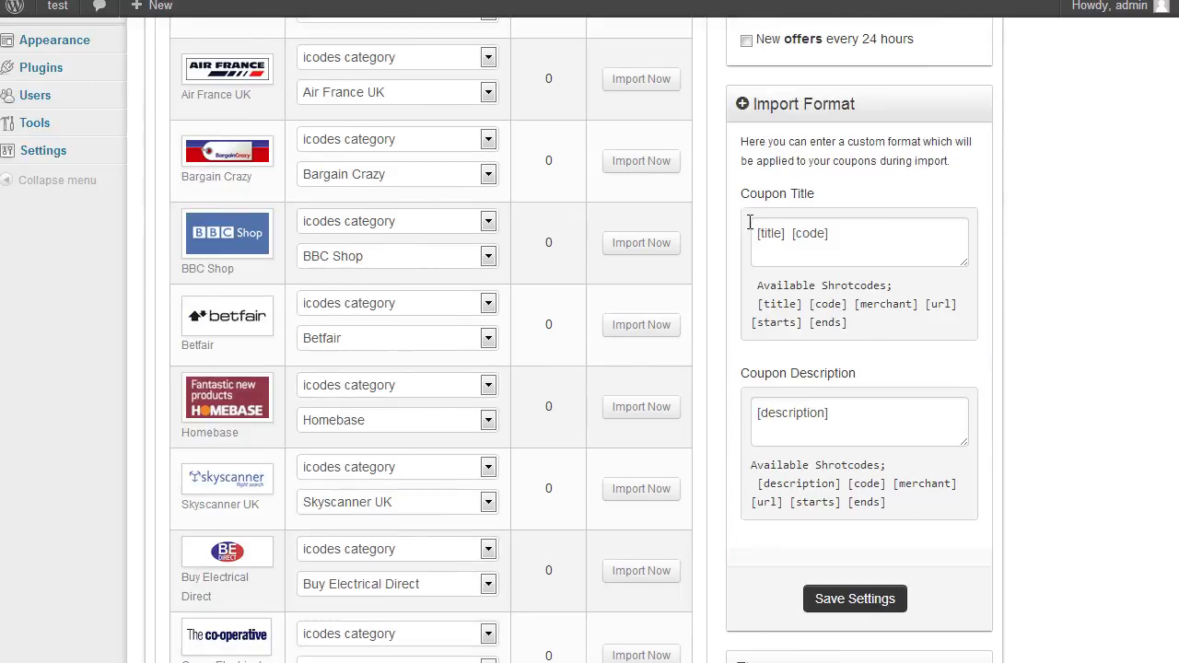